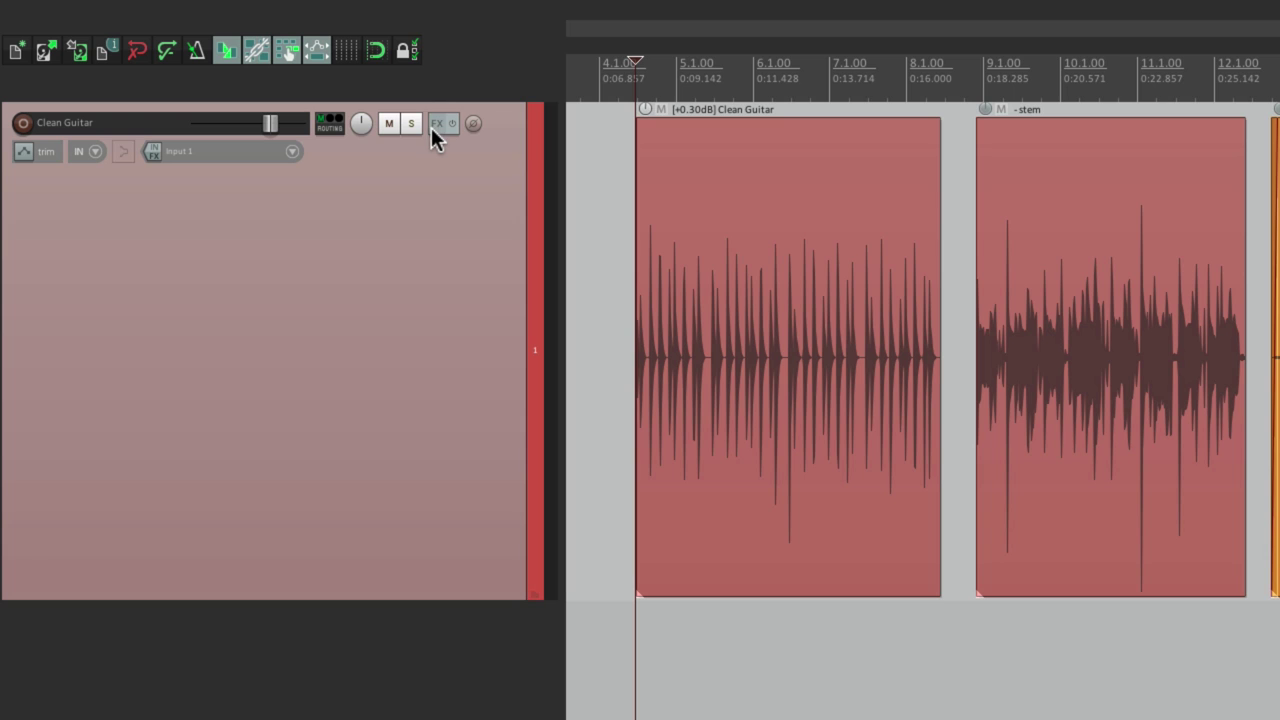
# Insert VST: ReaDelay (Cockos) from the Cockos folder into the Clean Guitar track's FX chain.
pyautogui.click(433, 125)
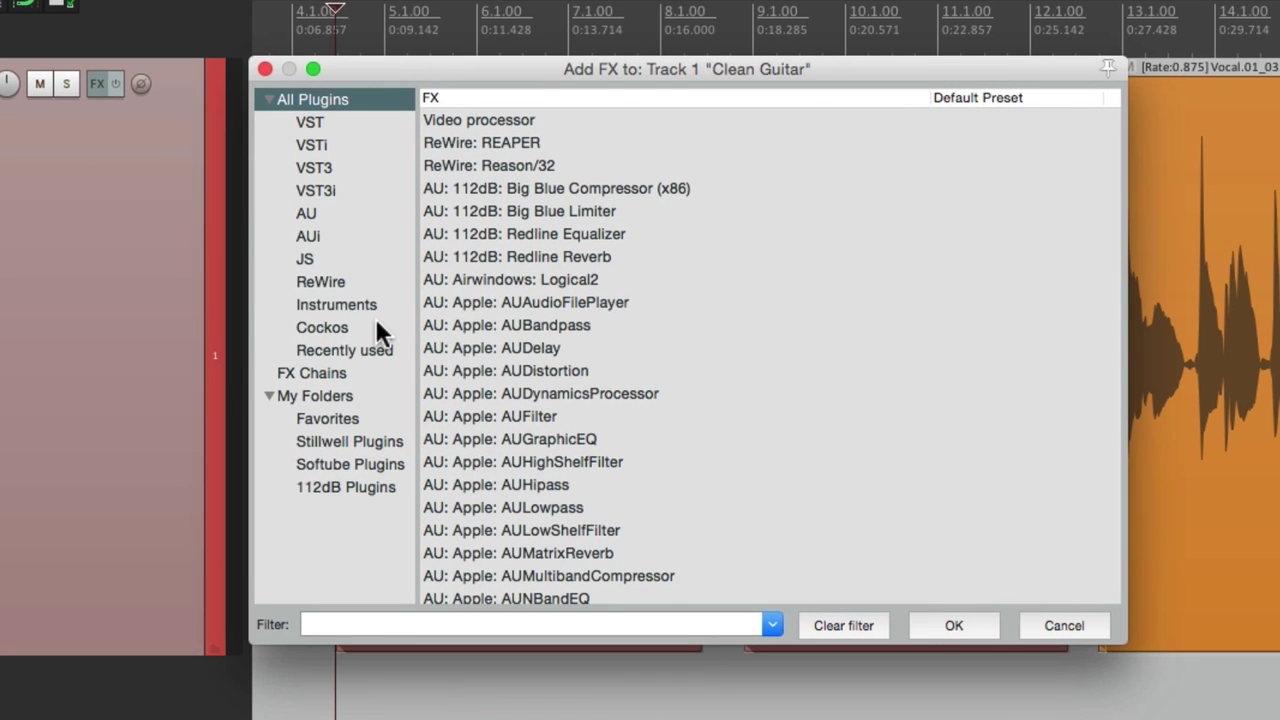
pyautogui.click(340, 328)
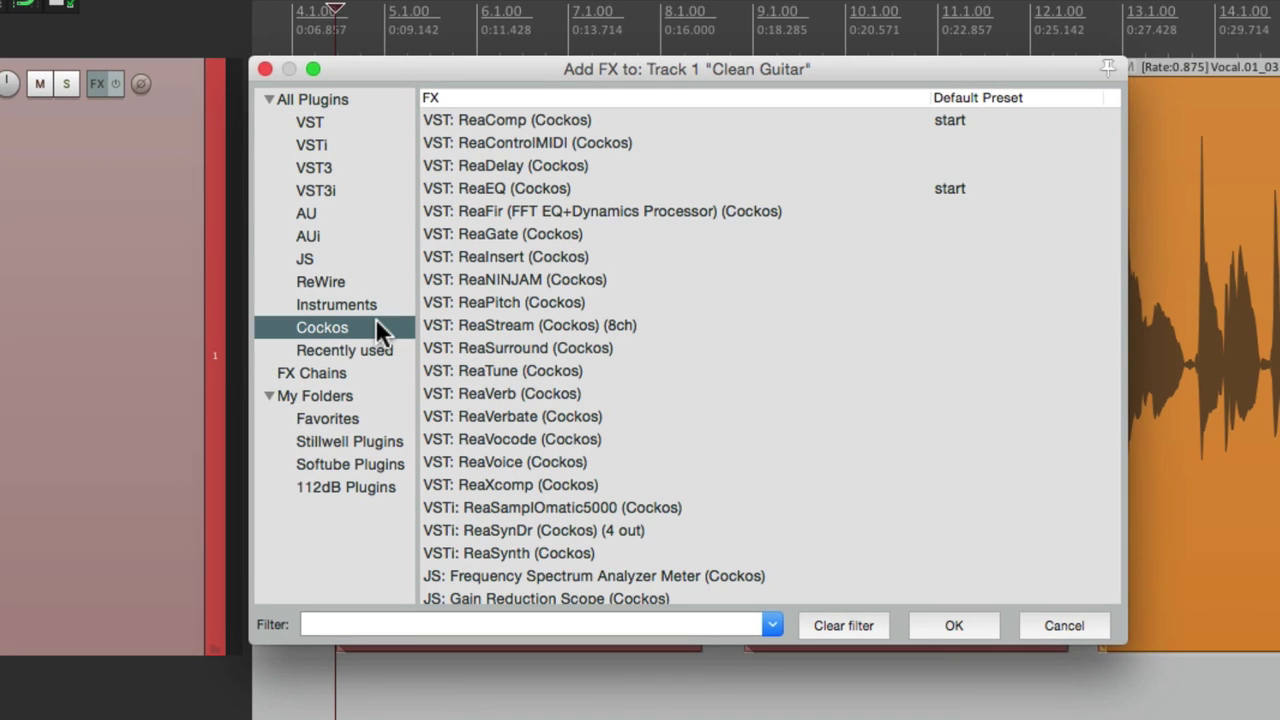
pyautogui.click(588, 168)
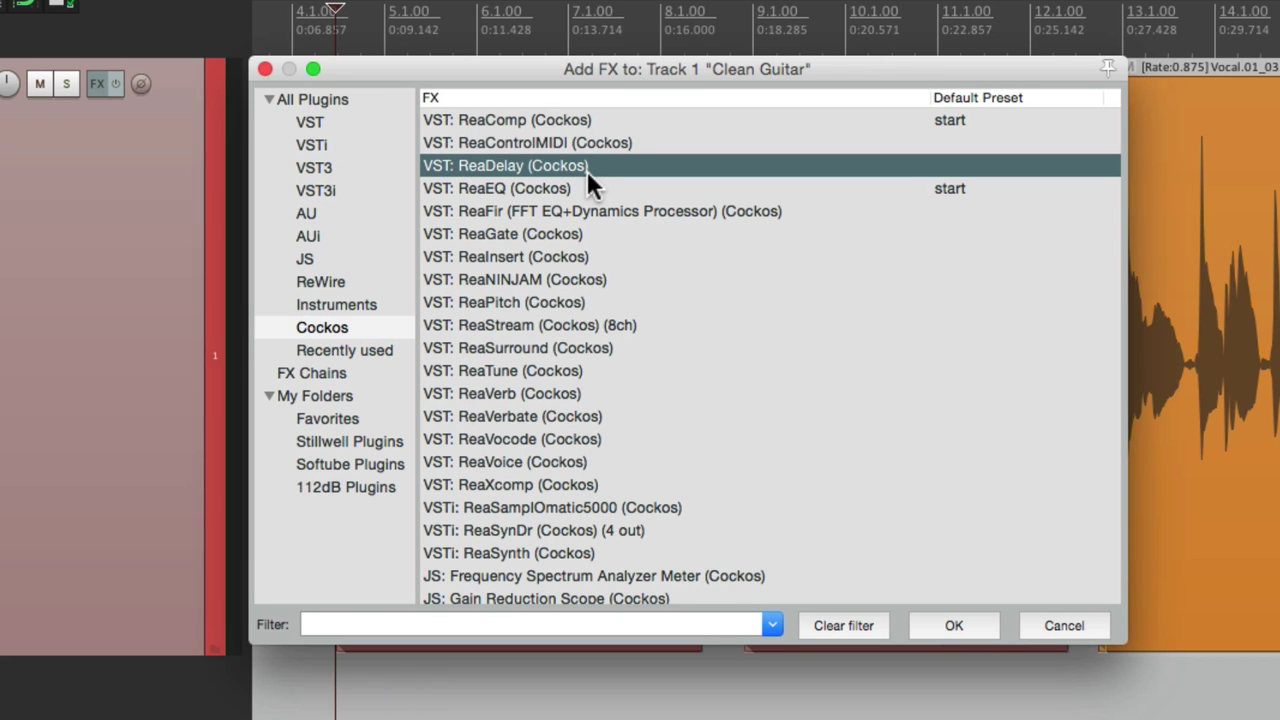
pyautogui.doubleClick(586, 170)
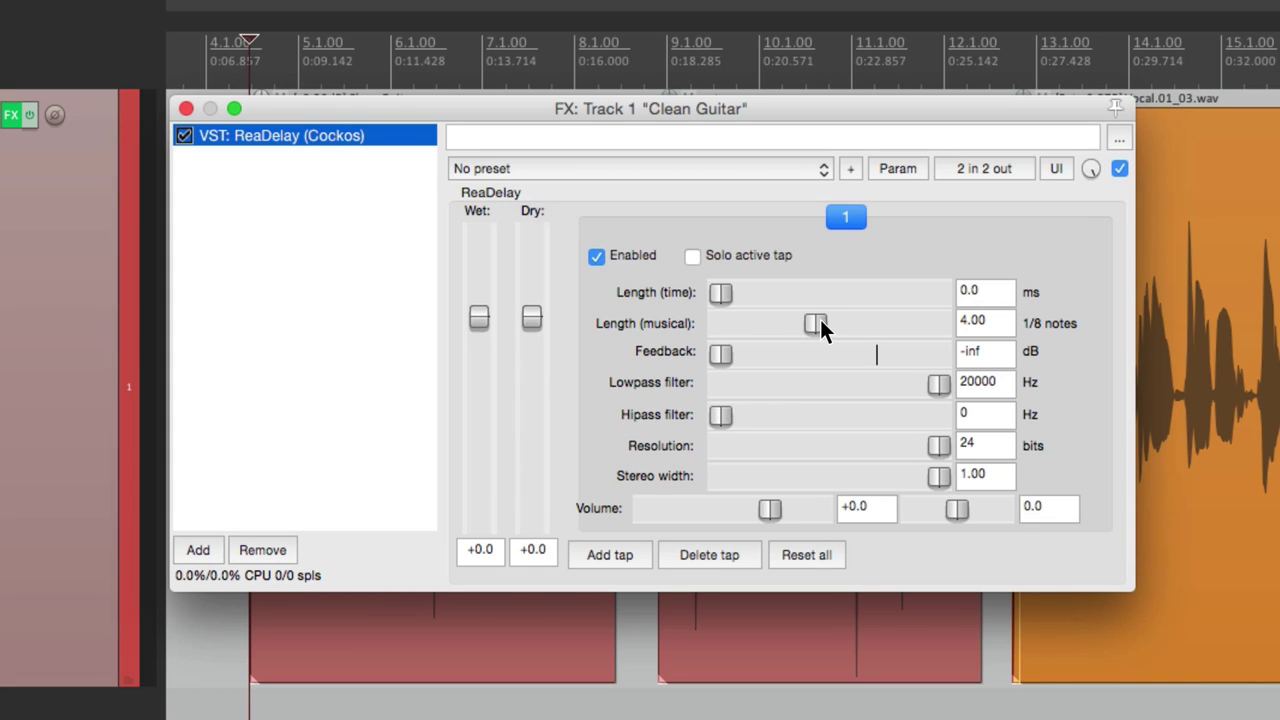
# Set tap 1's musical length to 0.00, time length back to 0.0 ms, and wet to -8.8 dB.
pyautogui.moveTo(820, 323); pyautogui.dragTo(685, 338)
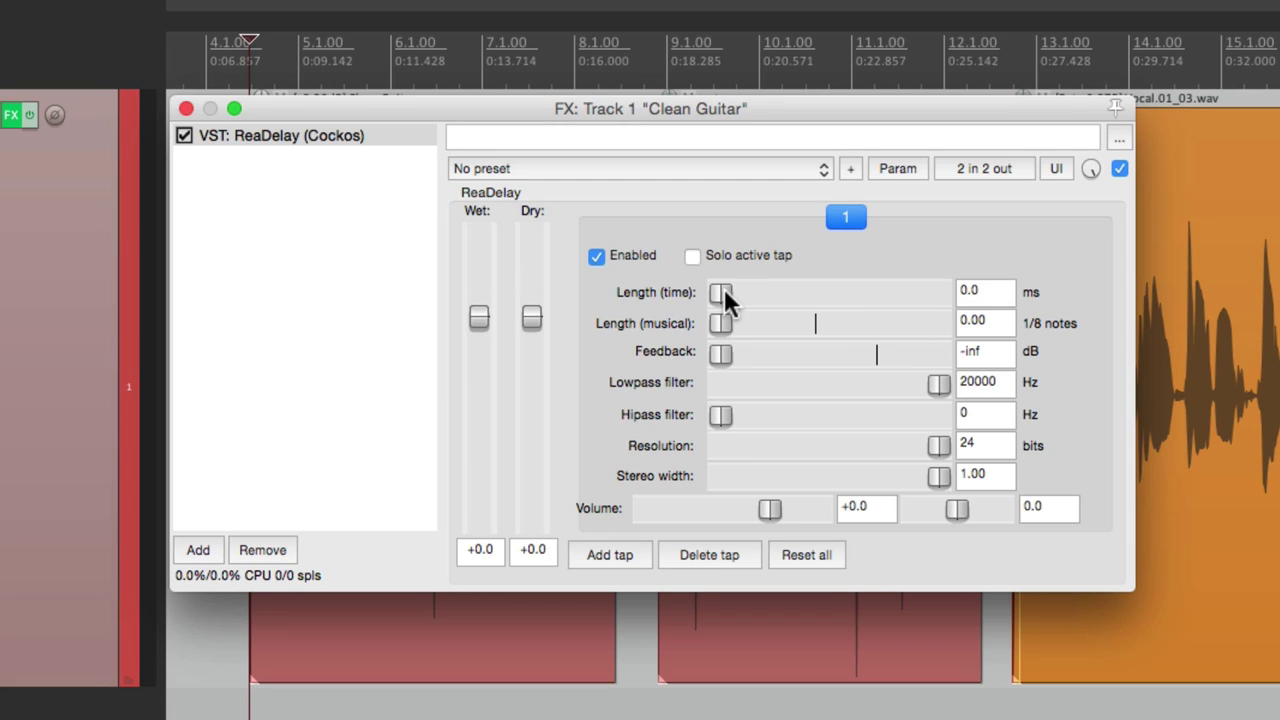
pyautogui.moveTo(724, 291); pyautogui.dragTo(811, 283)
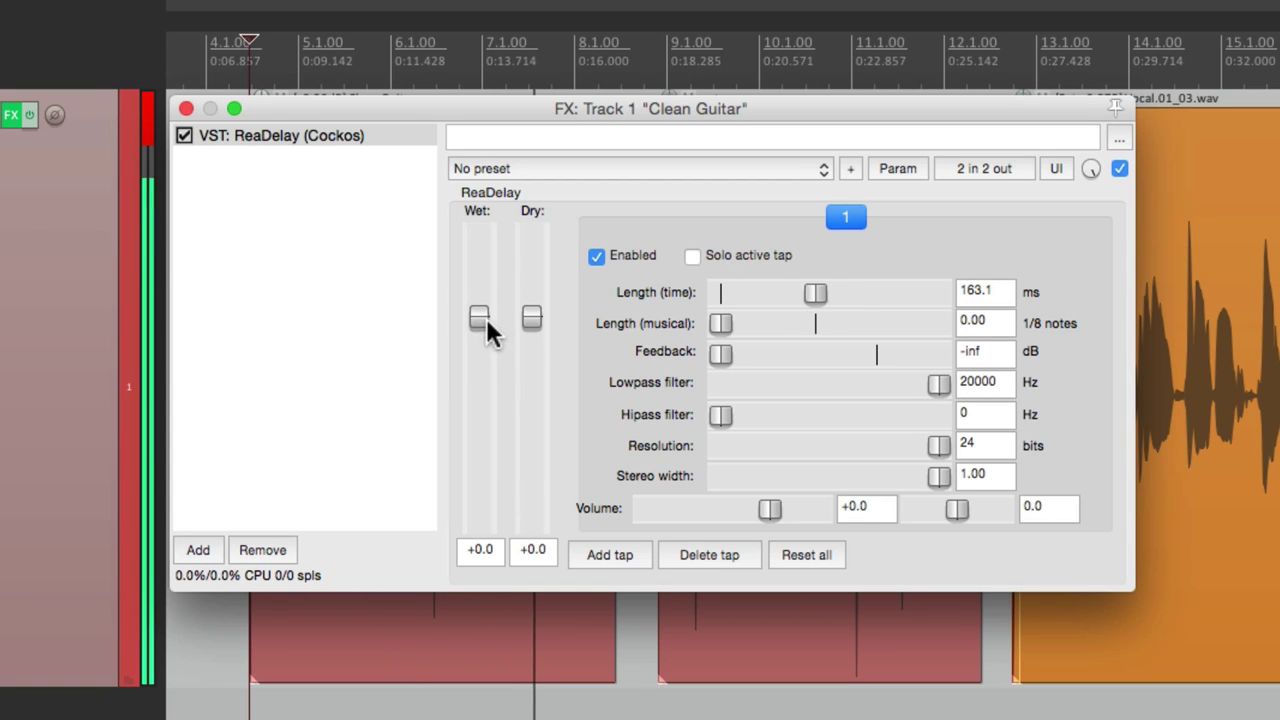
pyautogui.moveTo(486, 318); pyautogui.dragTo(474, 365)
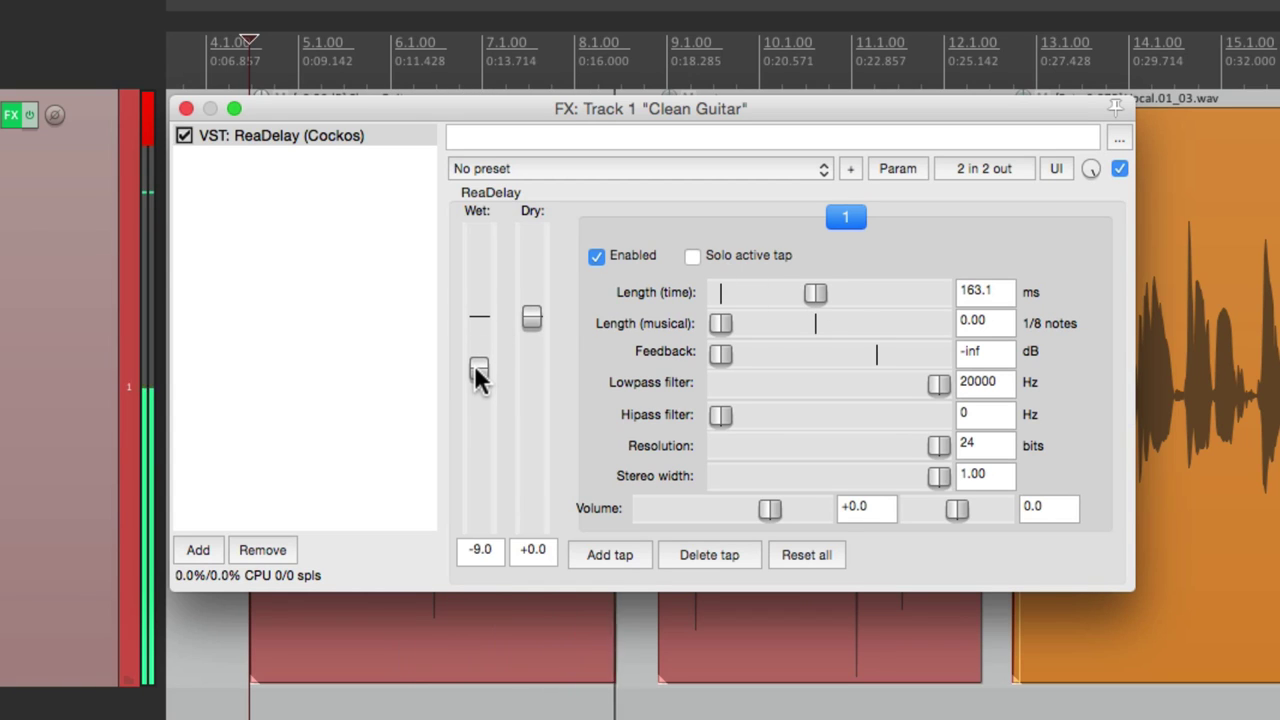
pyautogui.moveTo(811, 289); pyautogui.dragTo(806, 289)
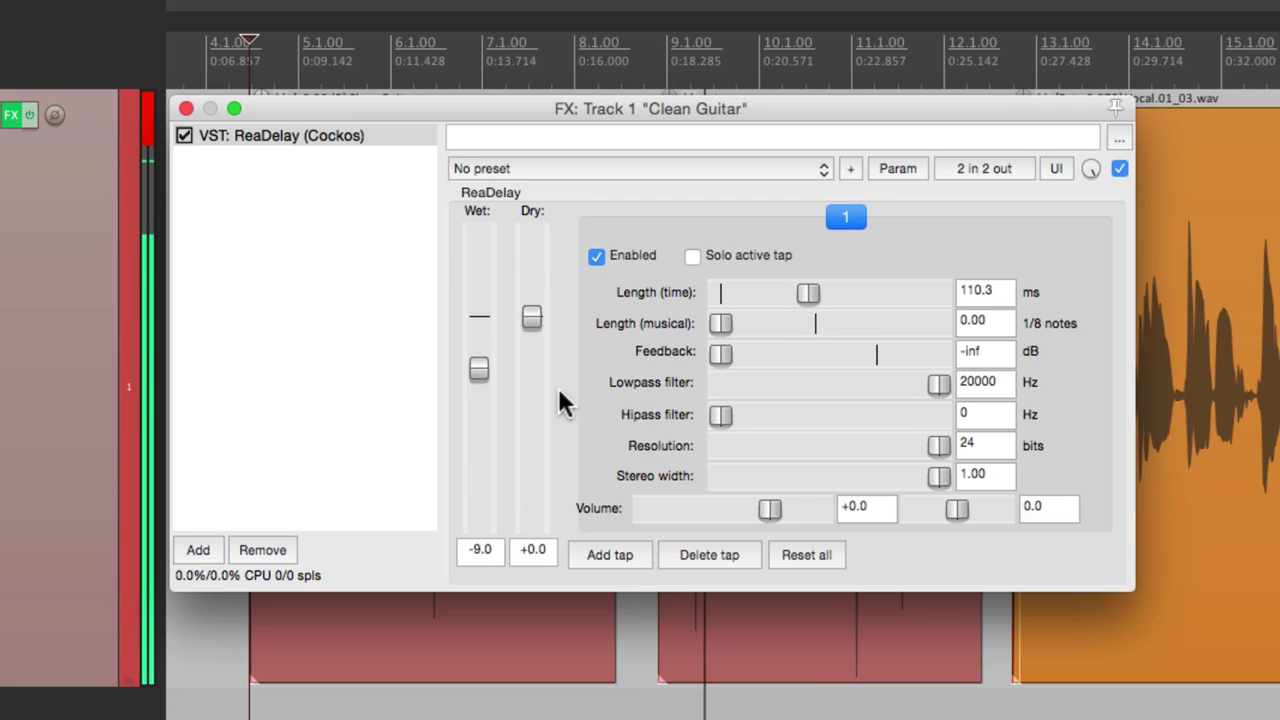
pyautogui.moveTo(472, 366); pyautogui.dragTo(472, 365)
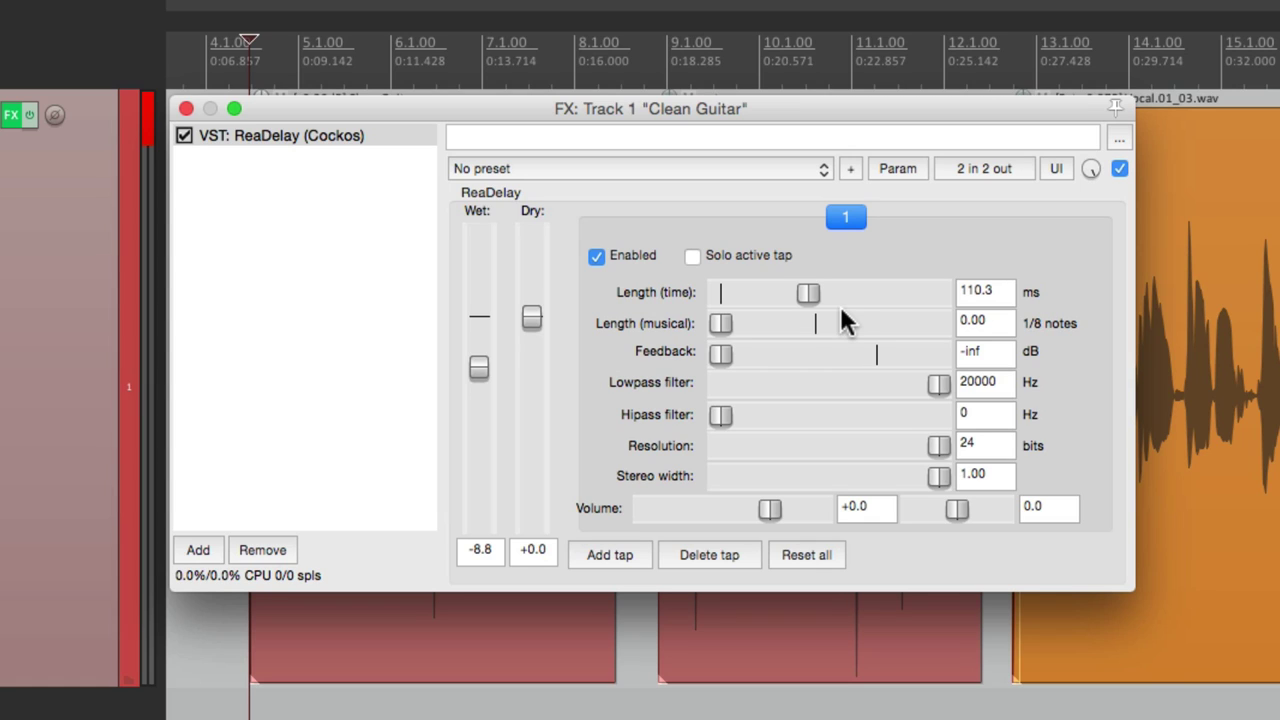
pyautogui.moveTo(808, 295); pyautogui.dragTo(776, 294)
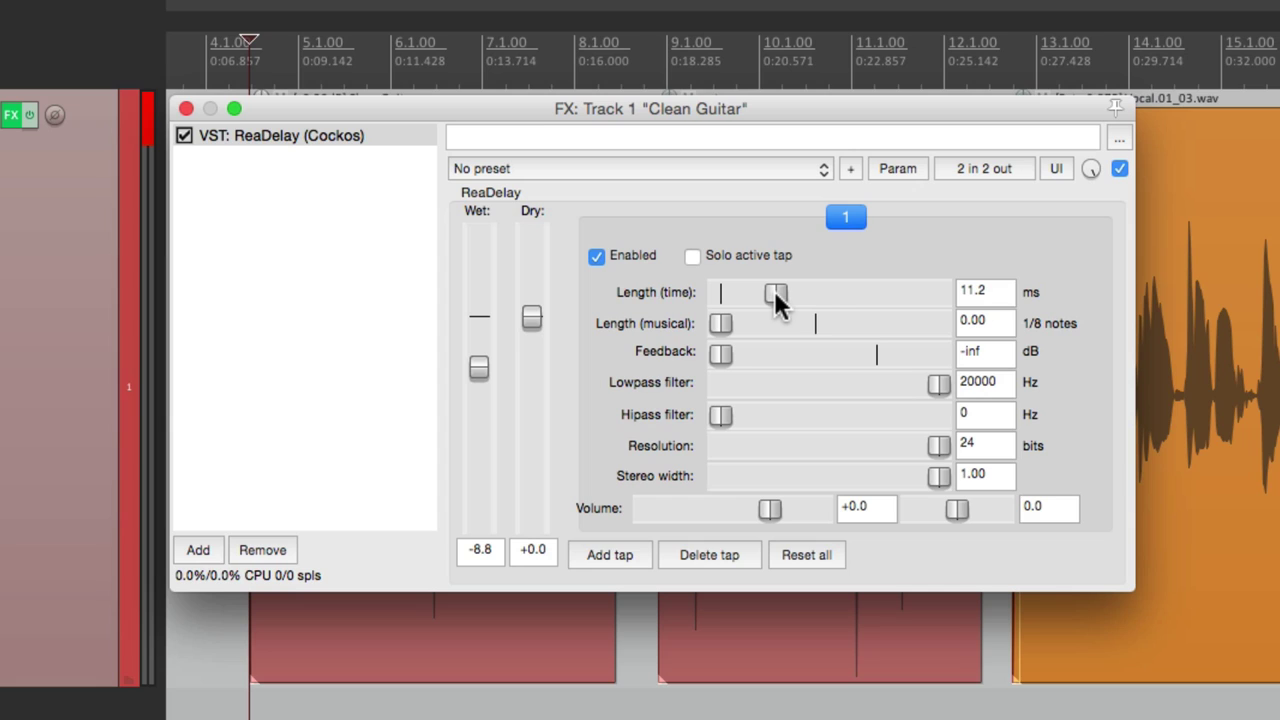
pyautogui.moveTo(776, 294); pyautogui.dragTo(697, 300)
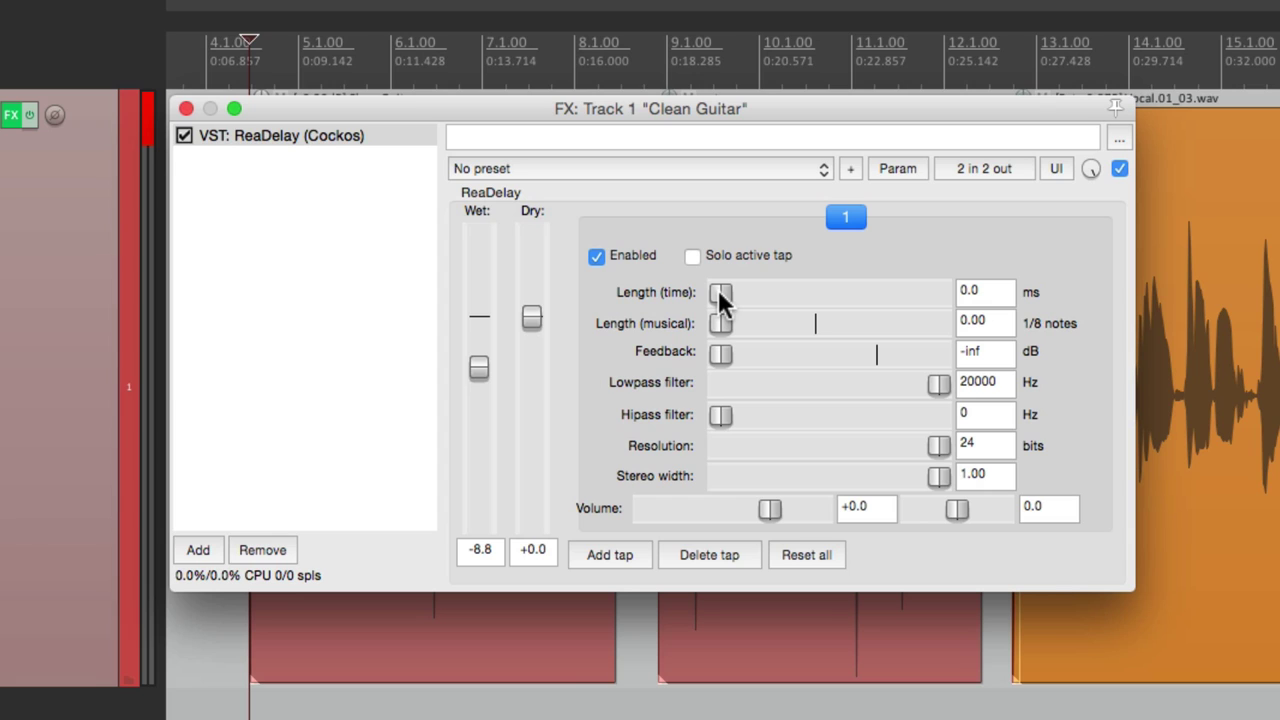
# Enable LFO modulation on ReaDelay's Length parameter via Parameter modulation/MIDI link.
pyautogui.click(897, 170)
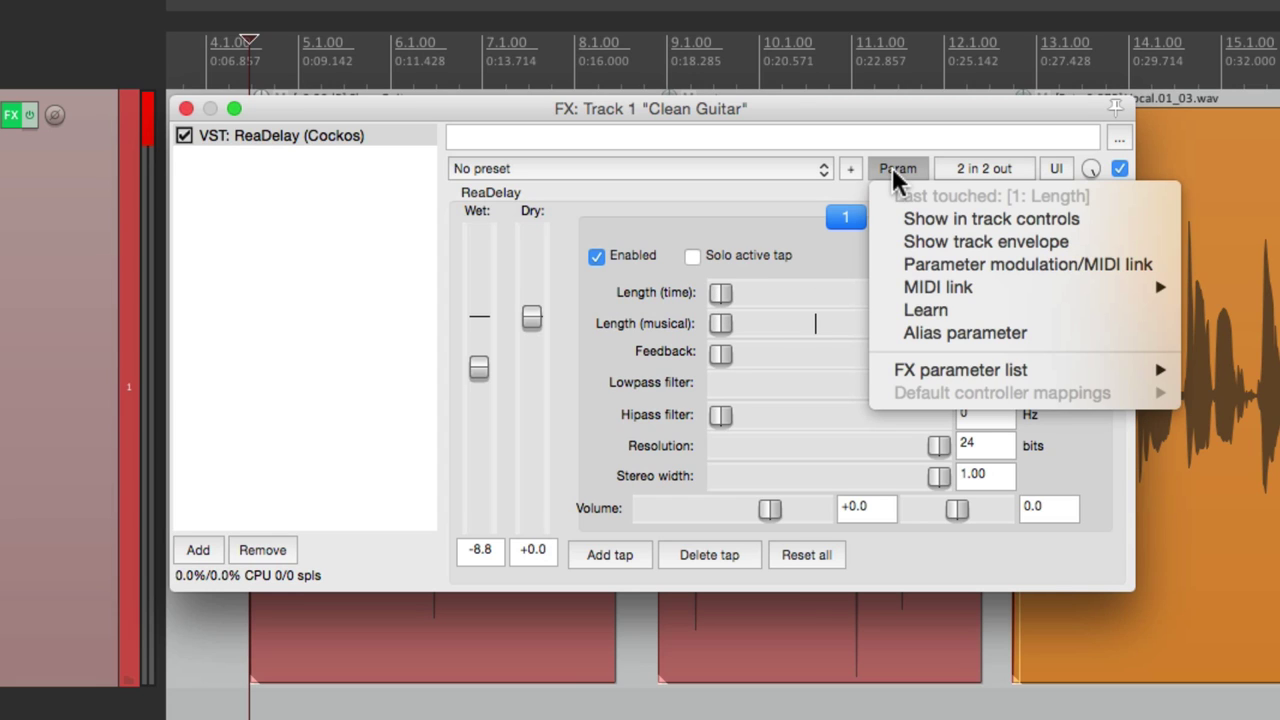
pyautogui.click(893, 265)
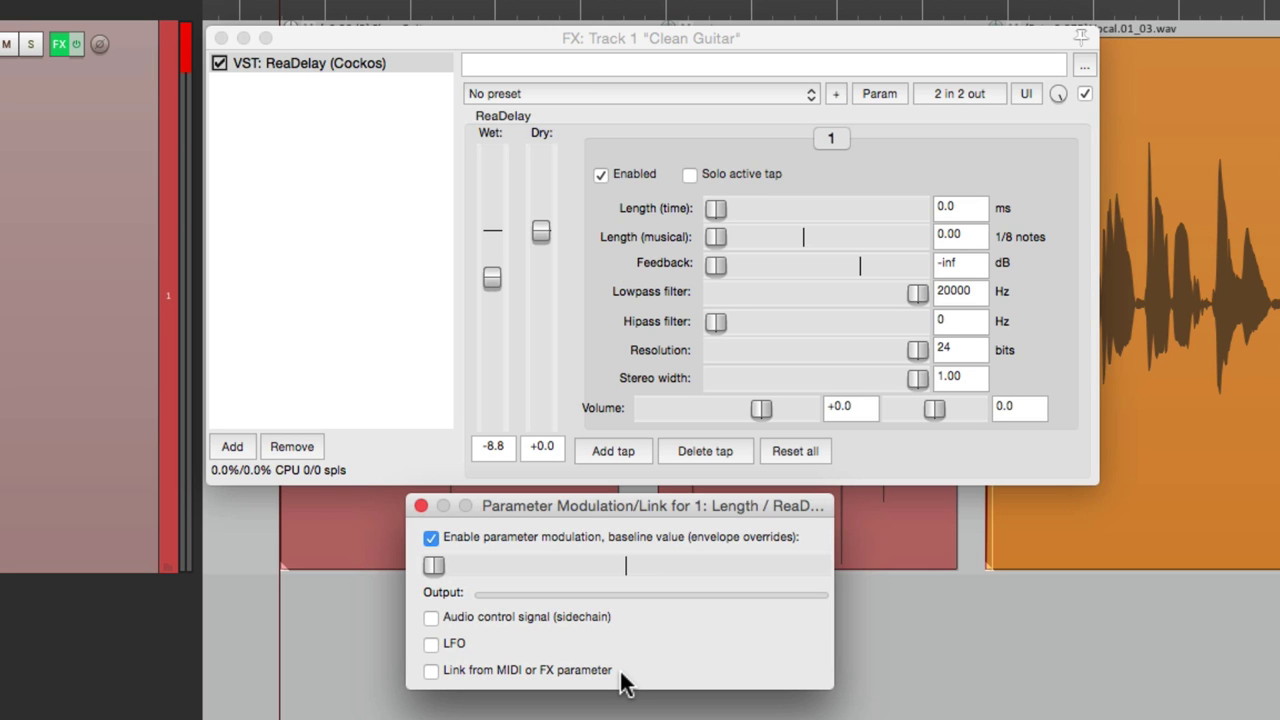
pyautogui.click(432, 643)
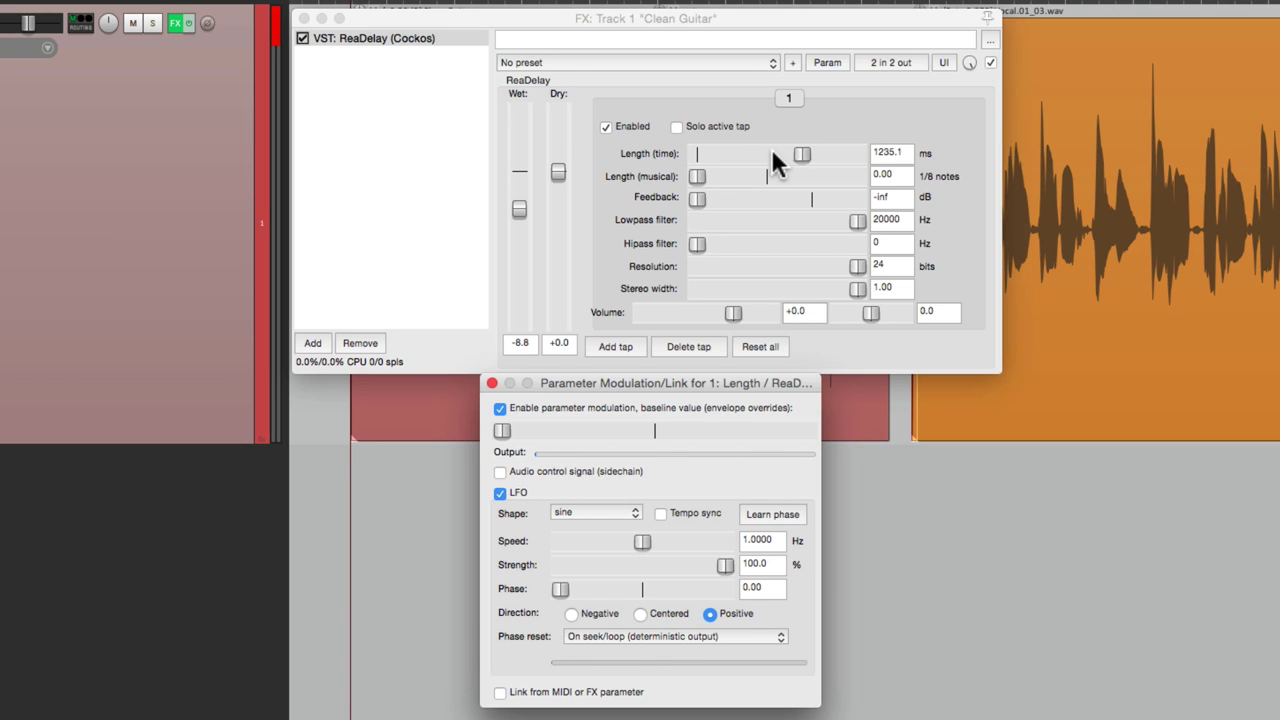
# Set the LFO to minimum speed 0.0039 Hz and 0% strength, with a 30 ms baseline length.
pyautogui.moveTo(643, 540); pyautogui.dragTo(505, 547)
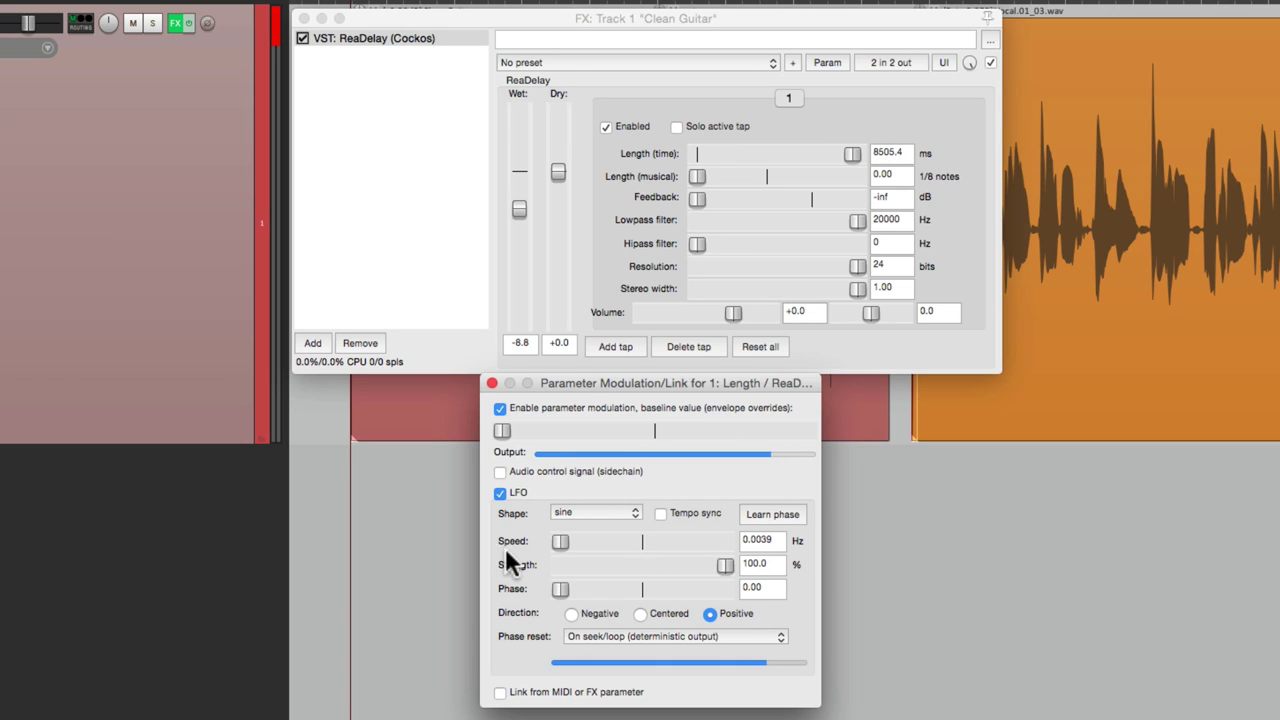
pyautogui.moveTo(724, 565); pyautogui.dragTo(542, 567)
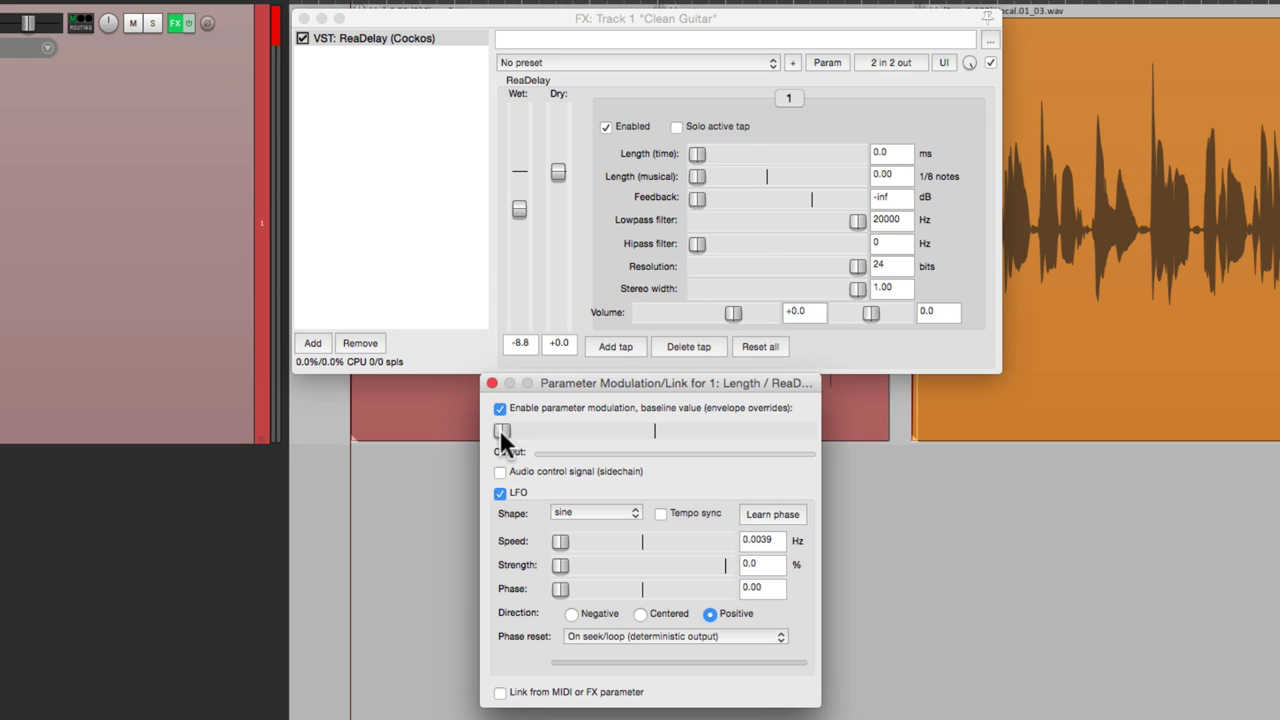
pyautogui.moveTo(502, 432)
pyautogui.mouseDown()
pyautogui.moveTo(570, 427)
pyautogui.moveTo(523, 431)
pyautogui.mouseUp()
pyautogui.moveTo(523, 431); pyautogui.dragTo(480, 432)
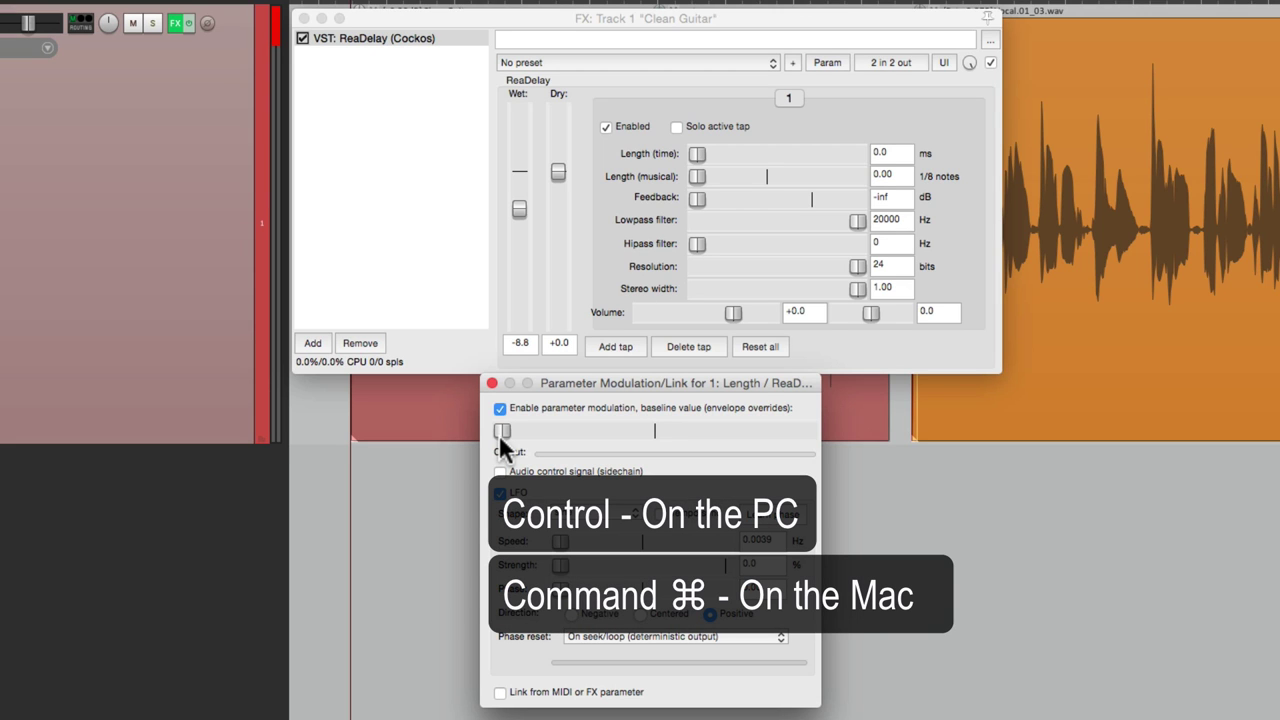
pyautogui.moveTo(500, 437); pyautogui.dragTo(502, 437)
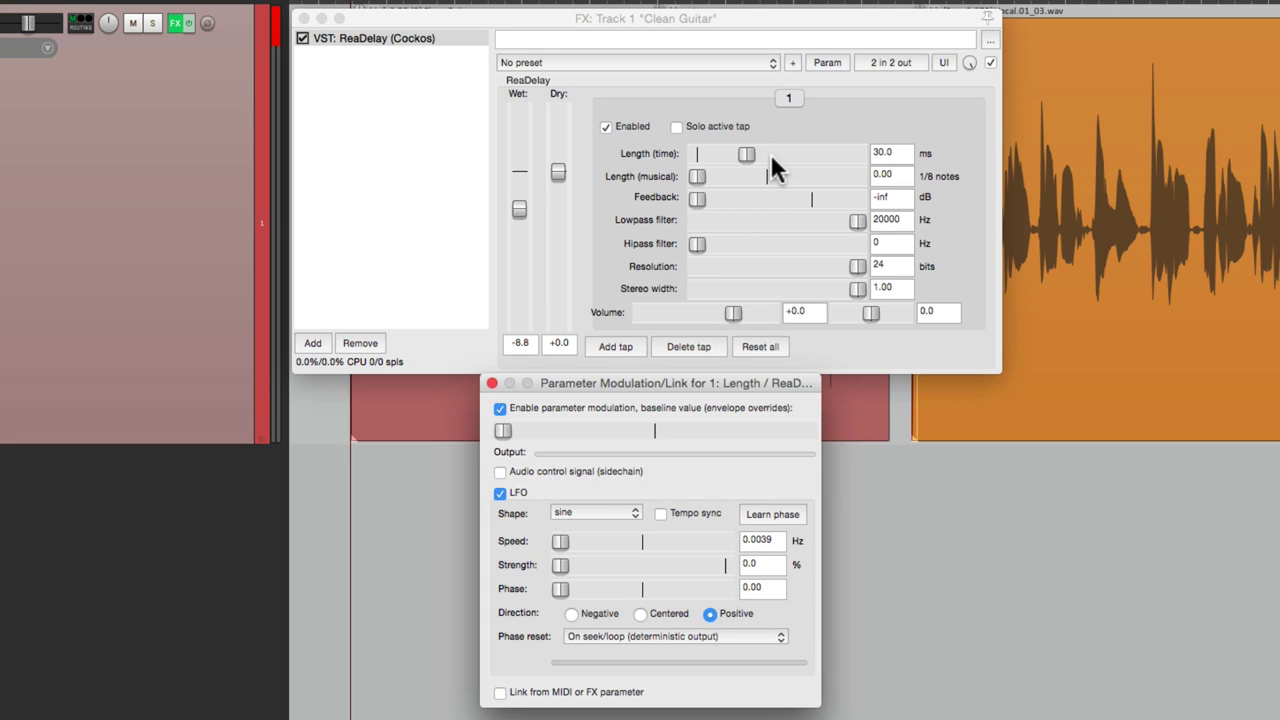
# Center the Length LFO at 0.6000 Hz with 0.1% strength, and set wet to -10.3 dB.
pyautogui.click(640, 614)
pyautogui.moveTo(560, 565); pyautogui.dragTo(609, 566)
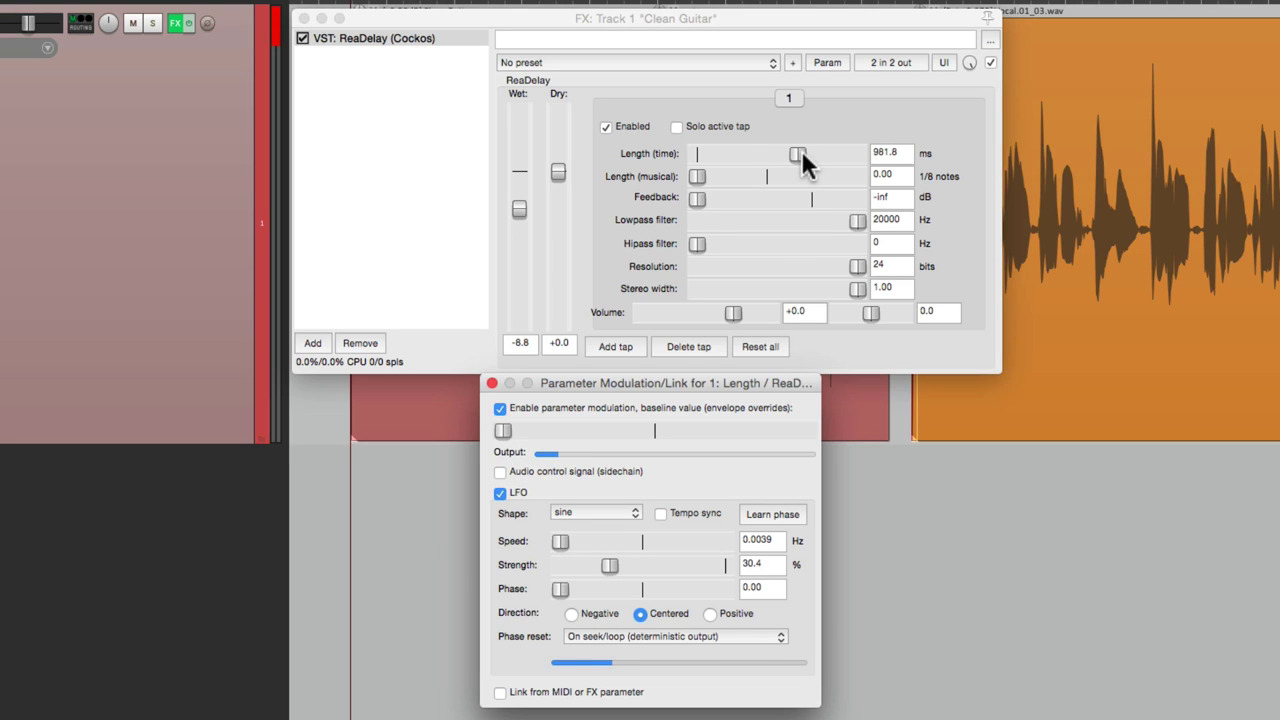
pyautogui.moveTo(609, 565); pyautogui.dragTo(508, 580)
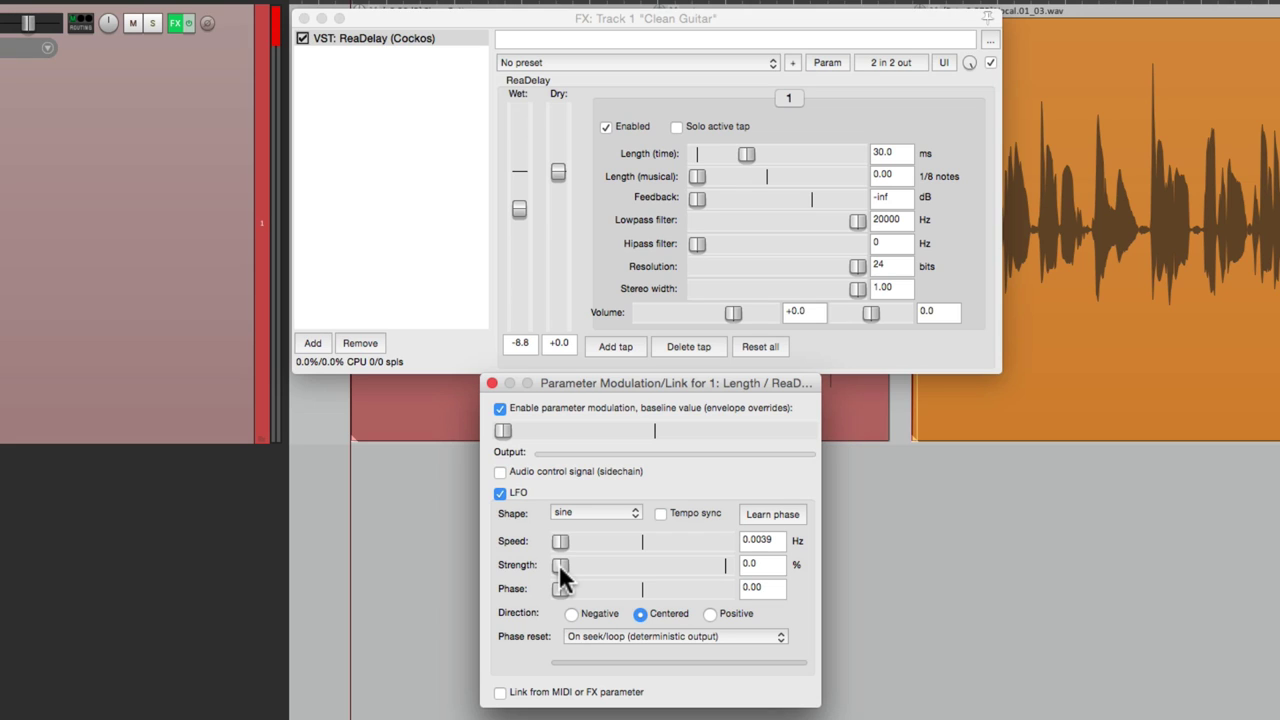
pyautogui.scroll(1, 559, 564)
pyautogui.moveTo(559, 541); pyautogui.dragTo(609, 538)
pyautogui.moveTo(606, 540)
pyautogui.mouseDown()
pyautogui.moveTo(589, 541)
pyautogui.moveTo(606, 541)
pyautogui.mouseUp()
pyautogui.moveTo(518, 207)
pyautogui.mouseDown()
pyautogui.moveTo(518, 189)
pyautogui.moveTo(526, 305)
pyautogui.moveTo(528, 186)
pyautogui.moveTo(513, 345)
pyautogui.moveTo(521, 211)
pyautogui.mouseUp()
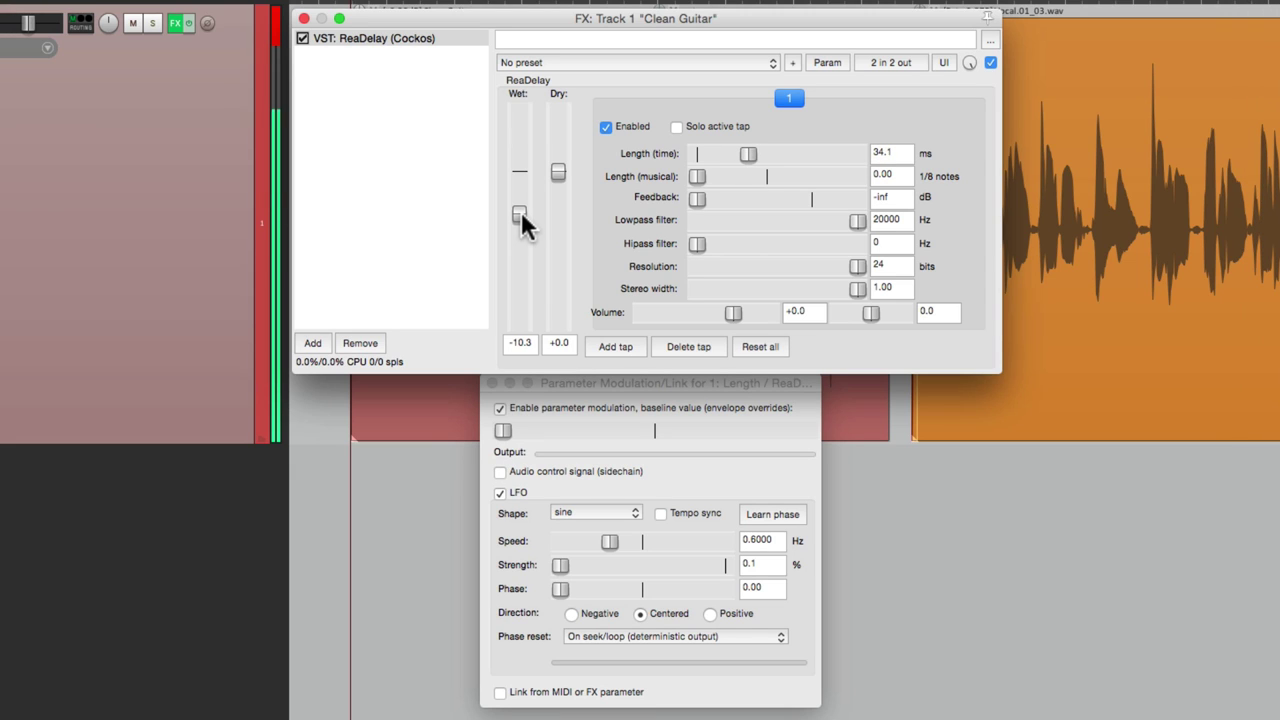
# Set wet to -11.0 dB and feedback to about -15.7 dB, and slow the LFO to 0.5217 Hz.
pyautogui.moveTo(521, 211); pyautogui.dragTo(530, 229)
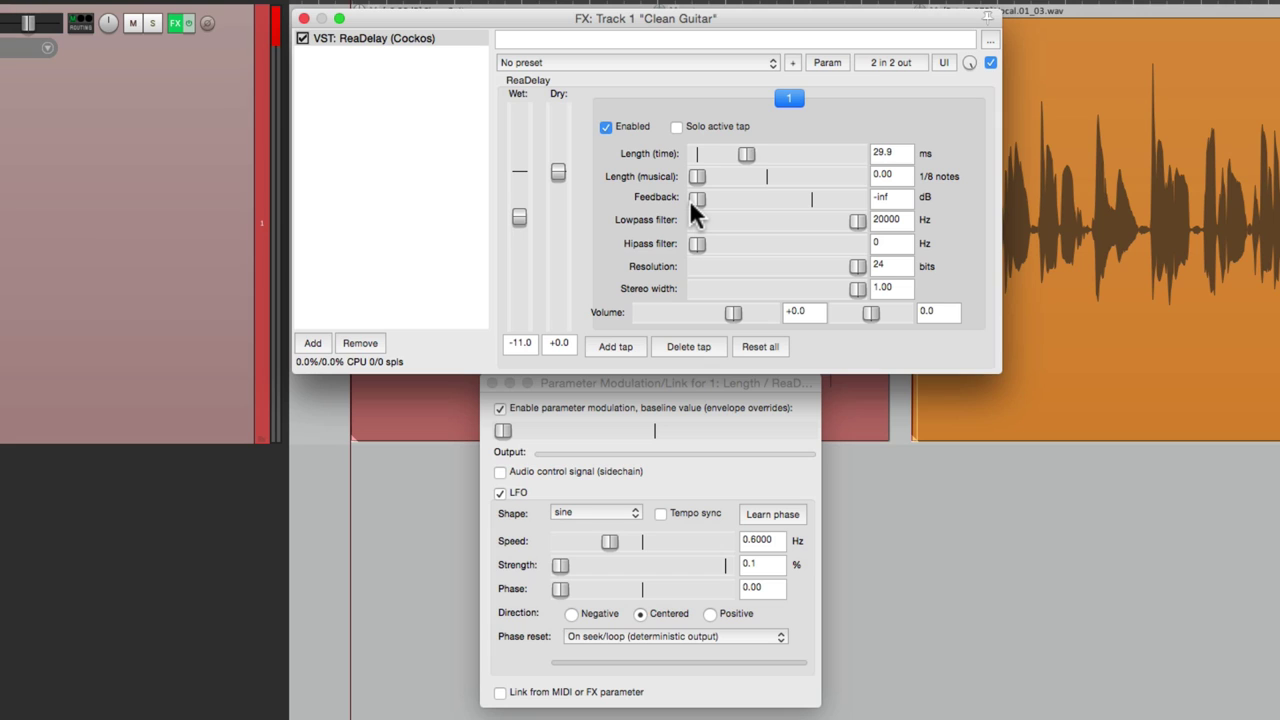
pyautogui.moveTo(698, 205); pyautogui.dragTo(765, 201)
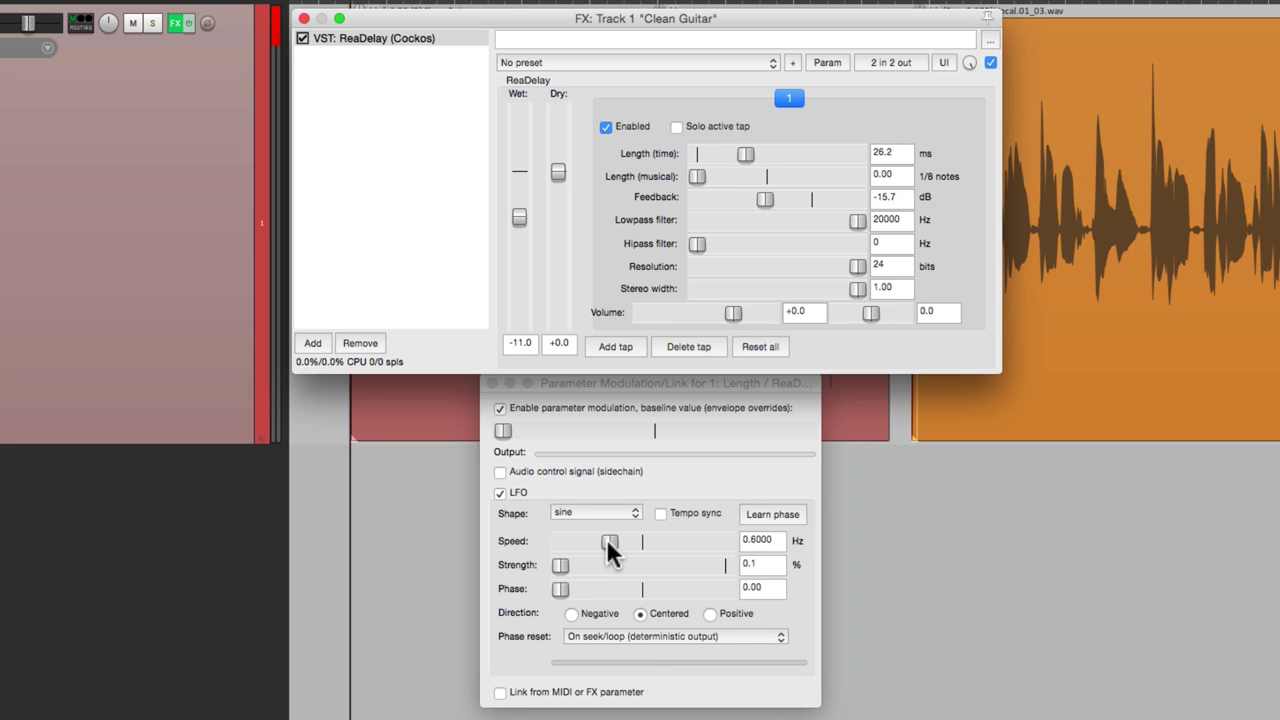
pyautogui.moveTo(606, 538)
pyautogui.mouseDown()
pyautogui.moveTo(579, 543)
pyautogui.moveTo(705, 541)
pyautogui.moveTo(599, 546)
pyautogui.mouseUp()
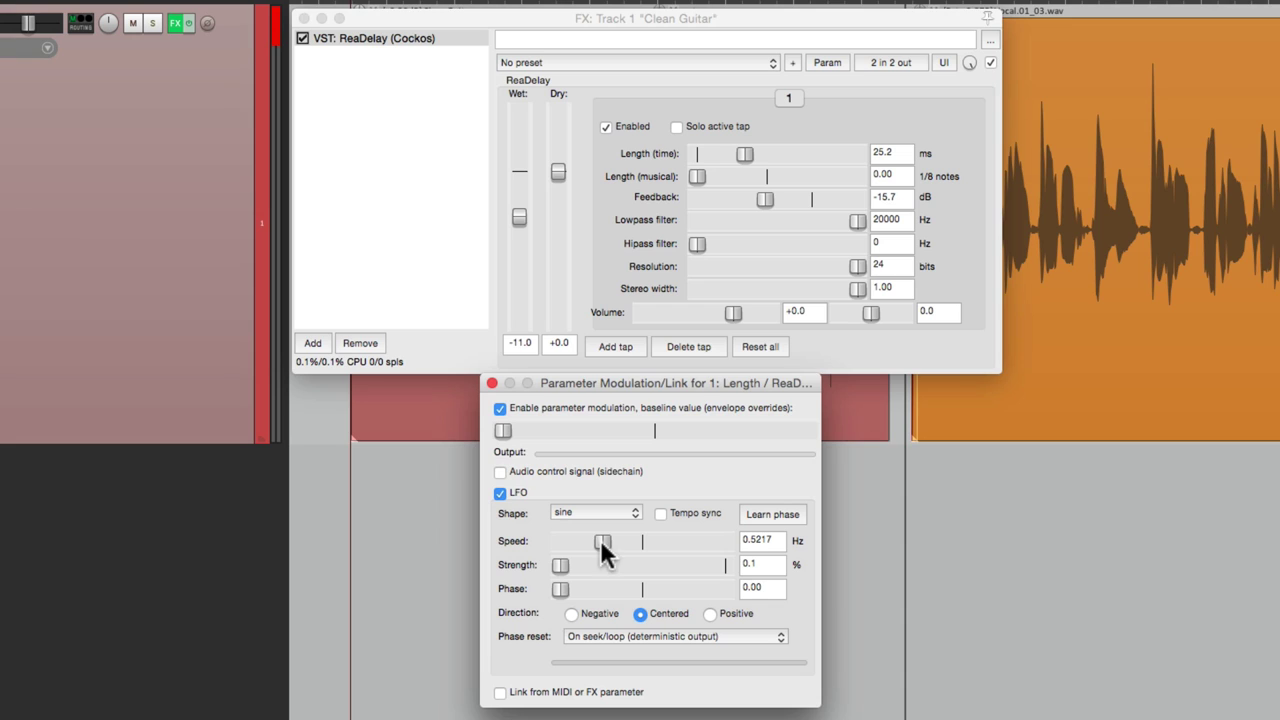
pyautogui.click(624, 351)
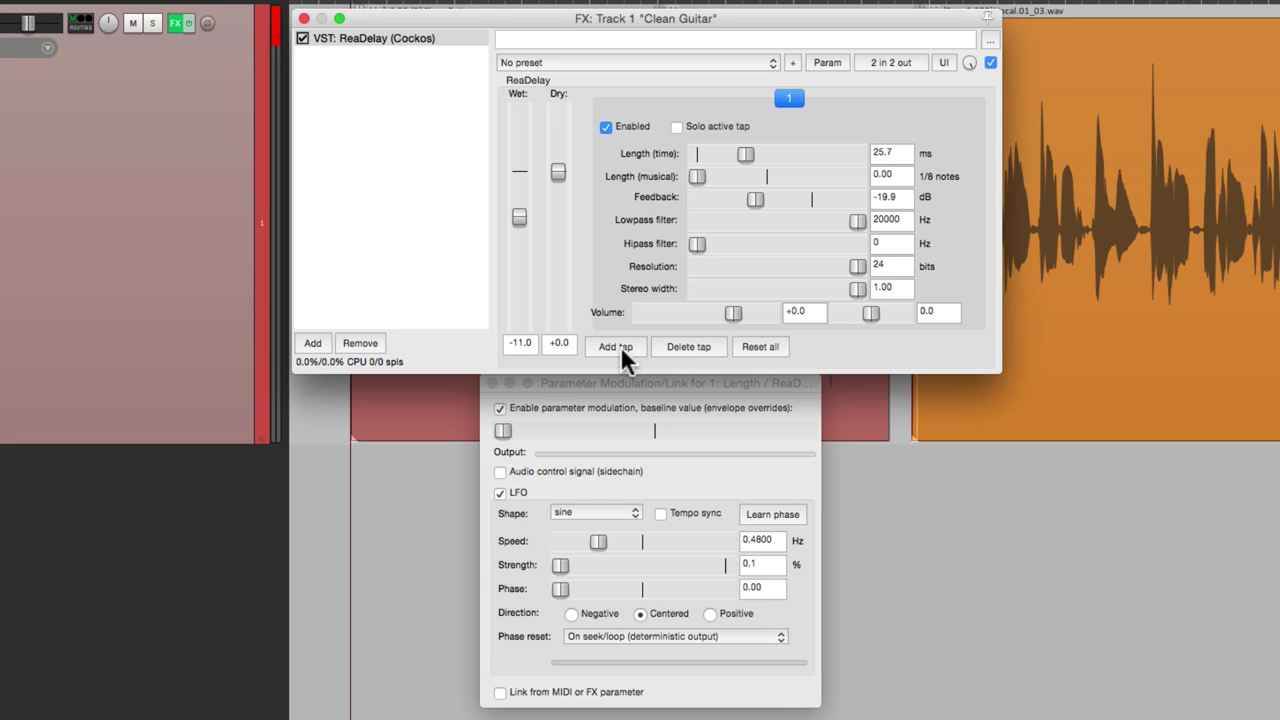
pyautogui.click(616, 346)
pyautogui.click(774, 98)
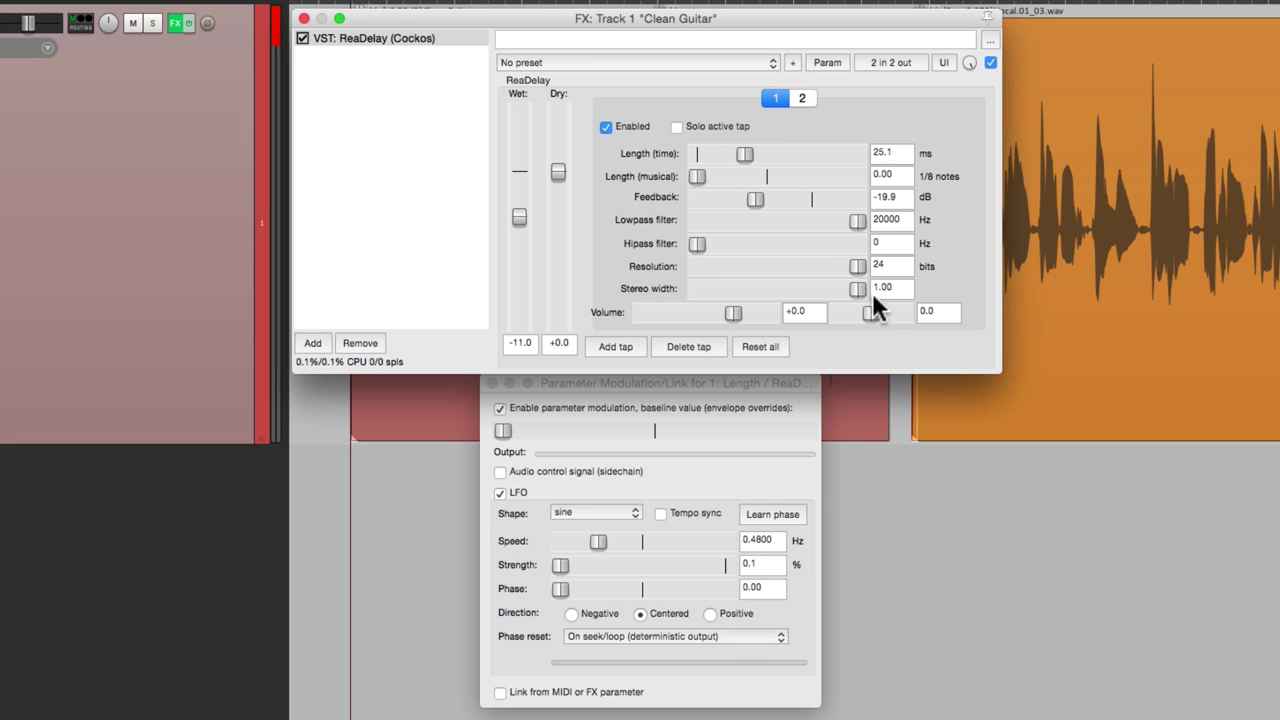
pyautogui.moveTo(868, 310); pyautogui.dragTo(818, 318)
pyautogui.click(802, 98)
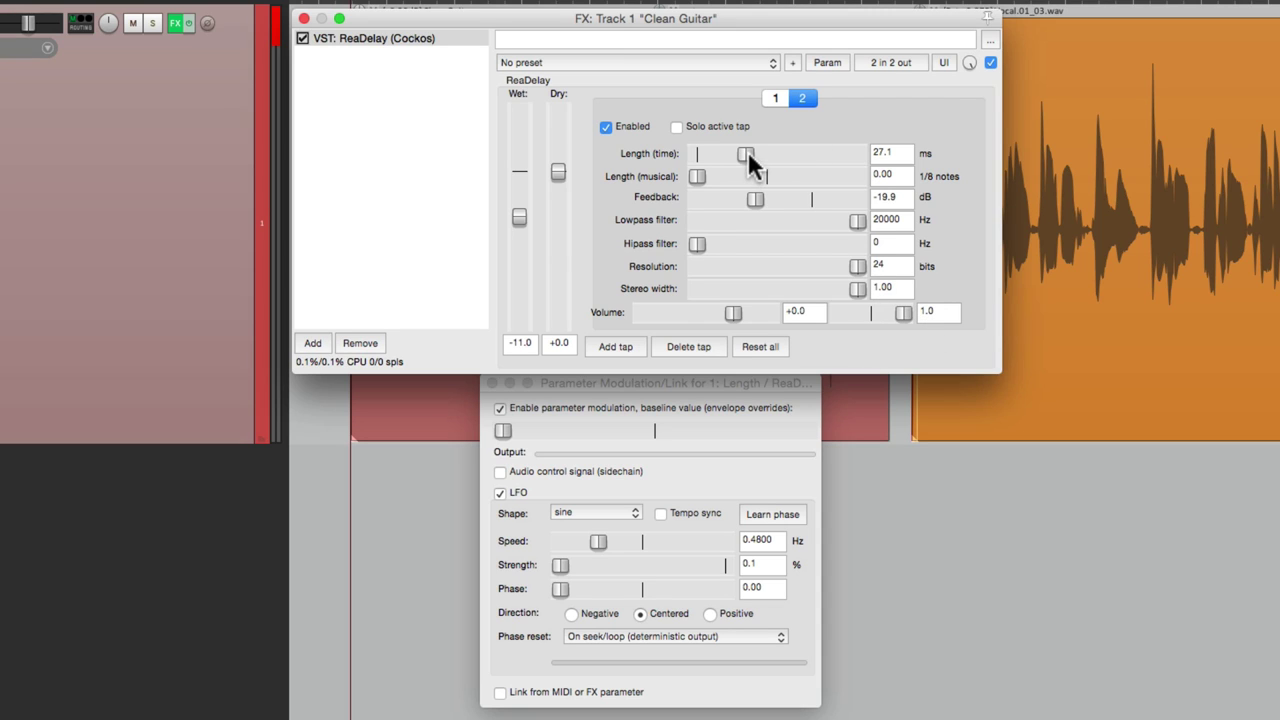
# Give tap 2's length a centred LFO at 0.4444 Hz with minimal strength.
pyautogui.click(830, 62)
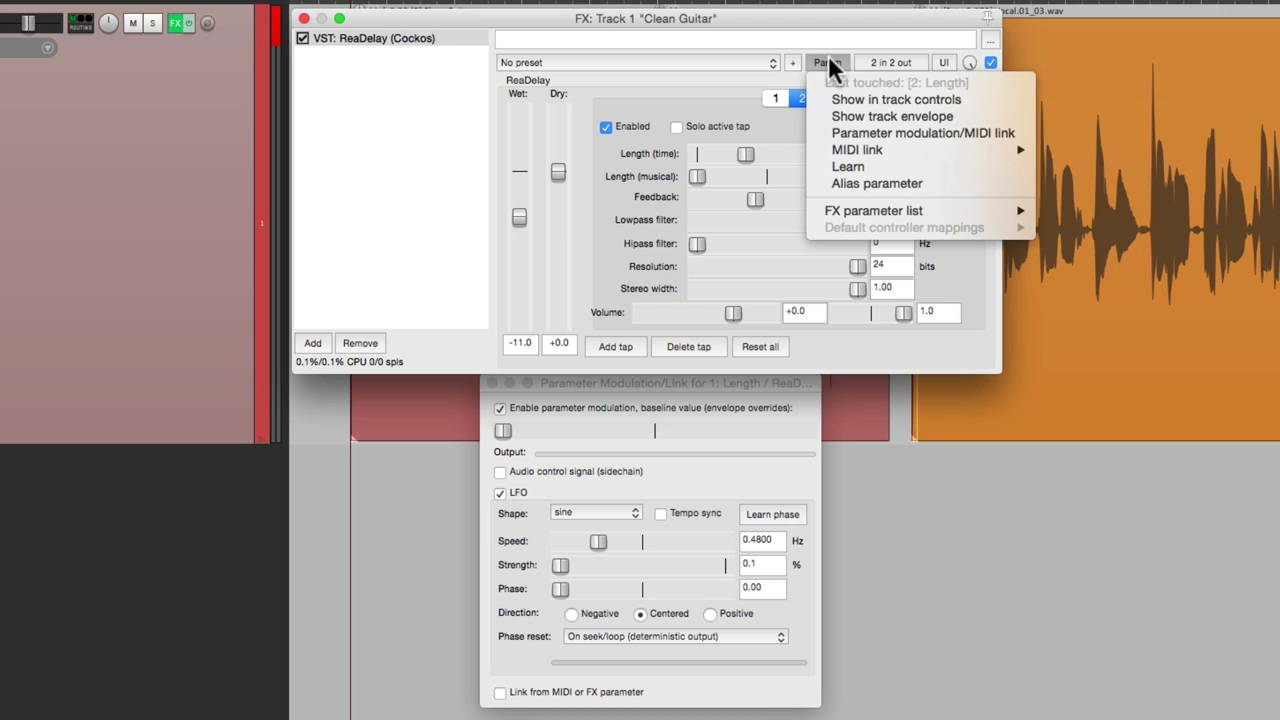
pyautogui.click(831, 136)
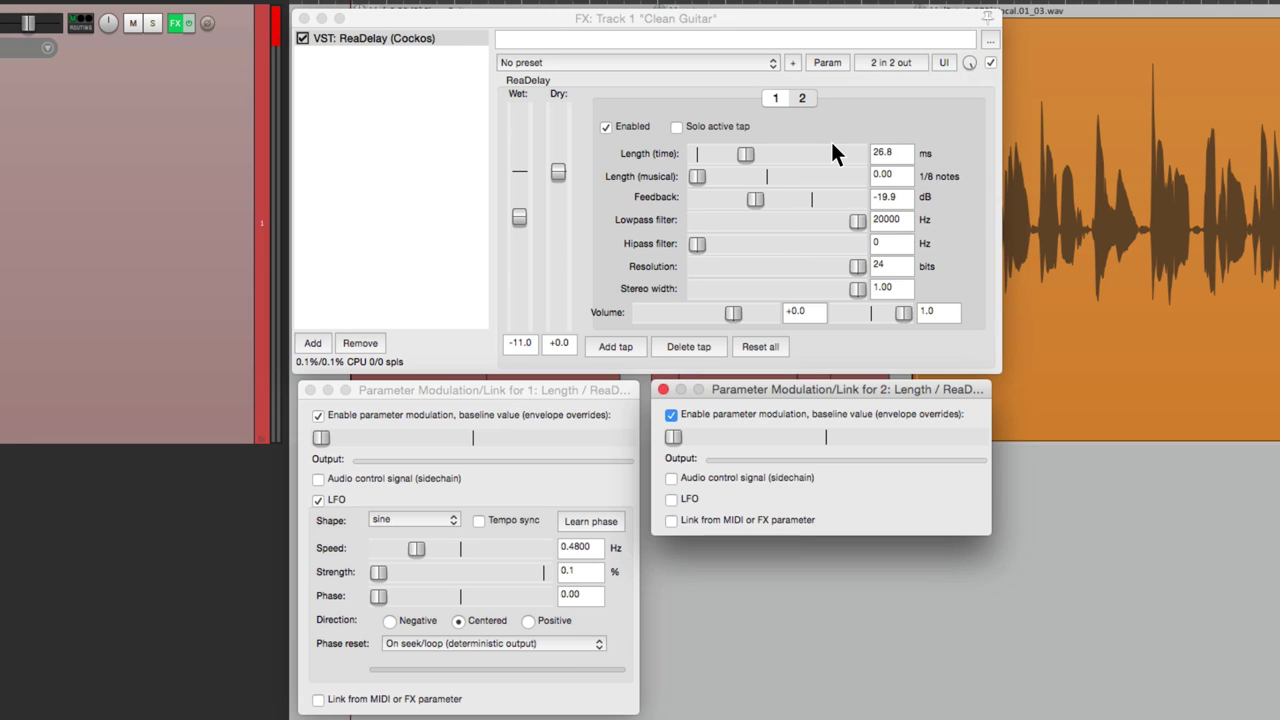
pyautogui.click(670, 499)
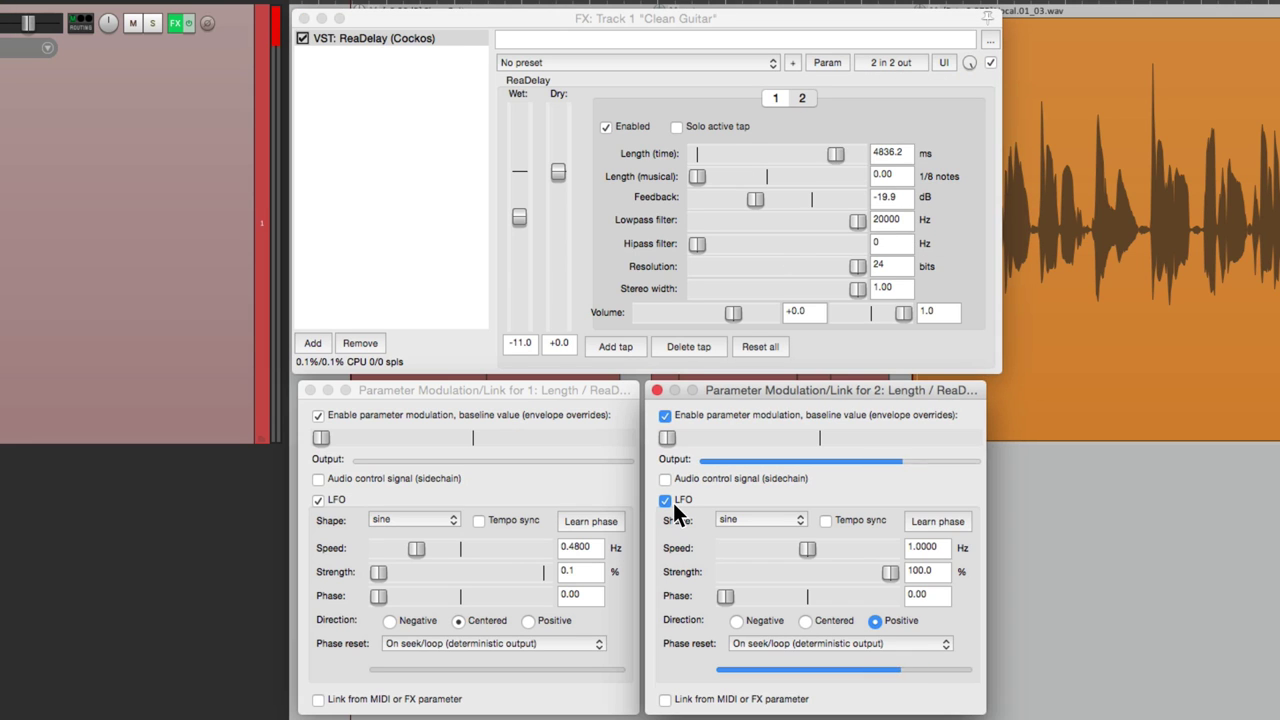
pyautogui.click(805, 620)
pyautogui.moveTo(808, 548); pyautogui.dragTo(691, 556)
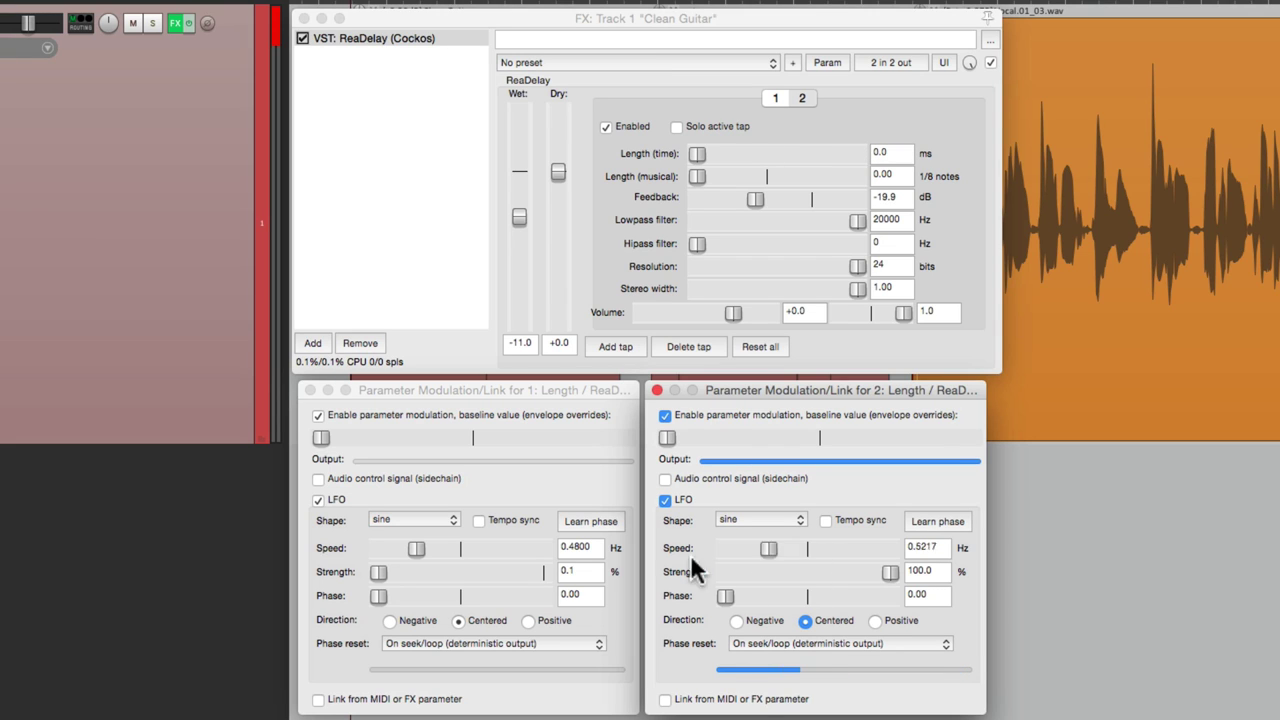
pyautogui.moveTo(889, 572); pyautogui.dragTo(658, 587)
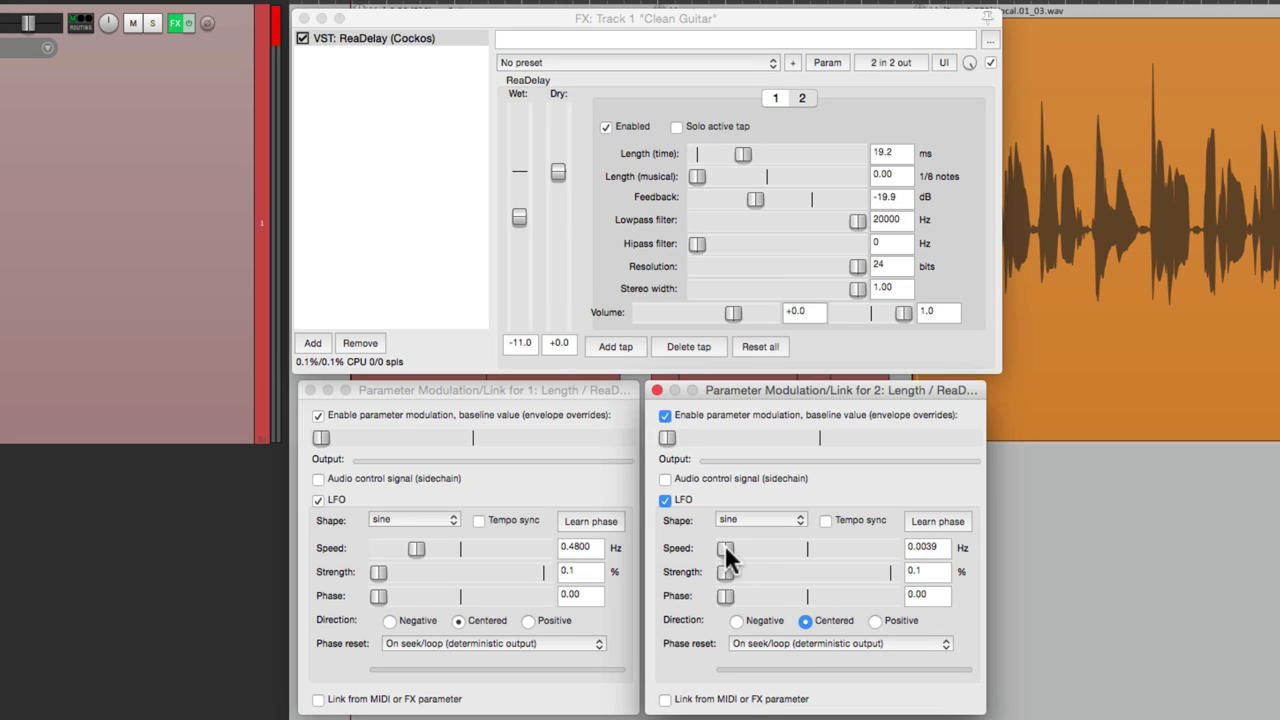
pyautogui.moveTo(725, 548); pyautogui.dragTo(761, 549)
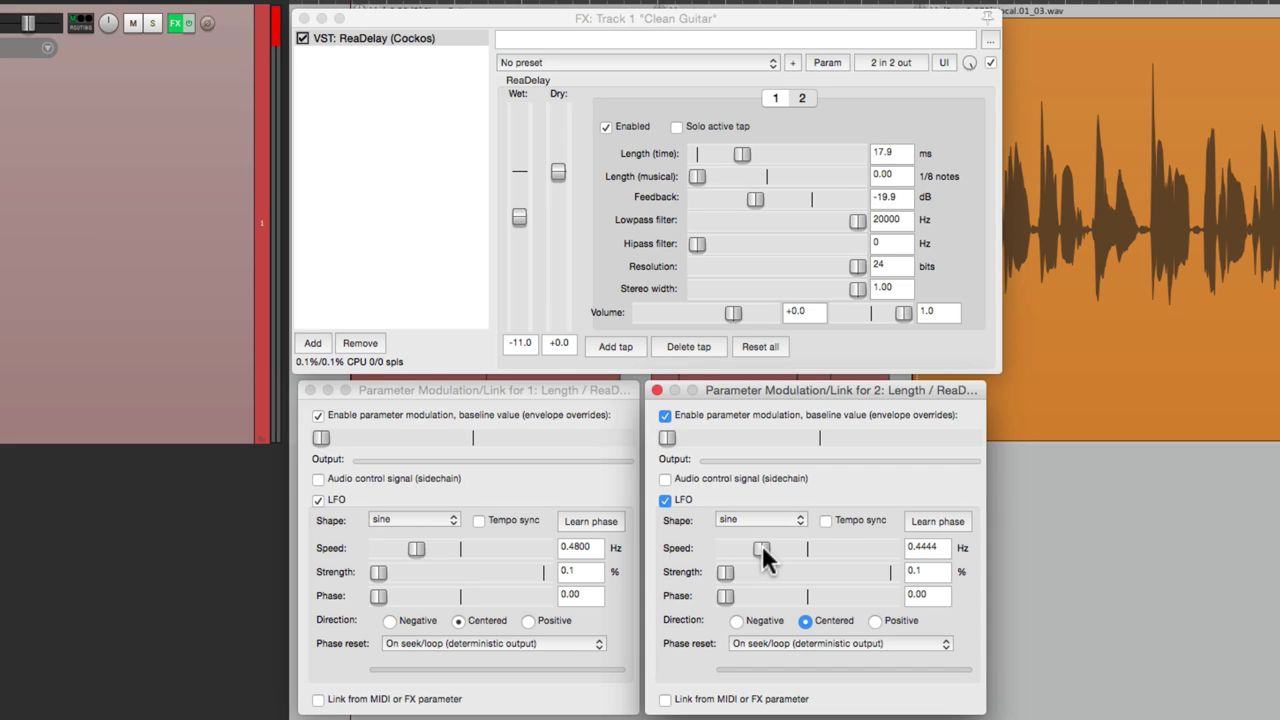
# Adjust the ReaDelay wet level, settling at -6.1.
pyautogui.click(807, 345)
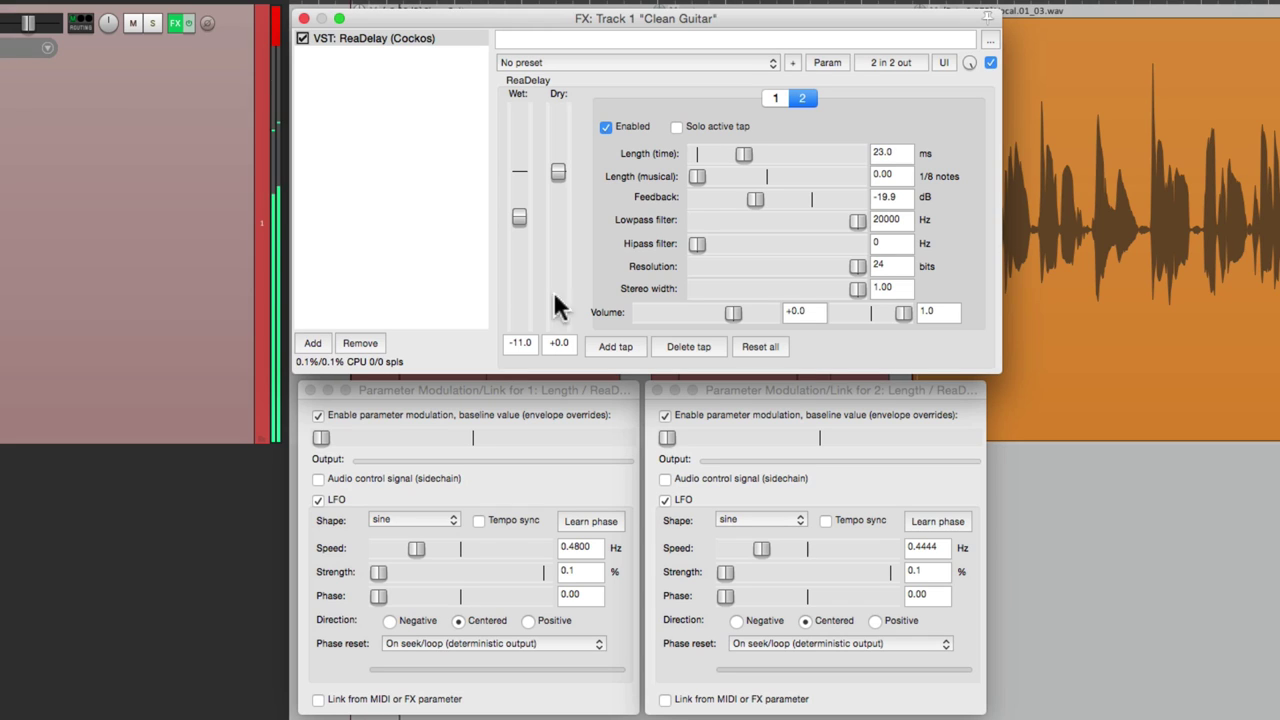
pyautogui.moveTo(517, 218); pyautogui.dragTo(516, 188)
pyautogui.scroll(-2, 518, 186)
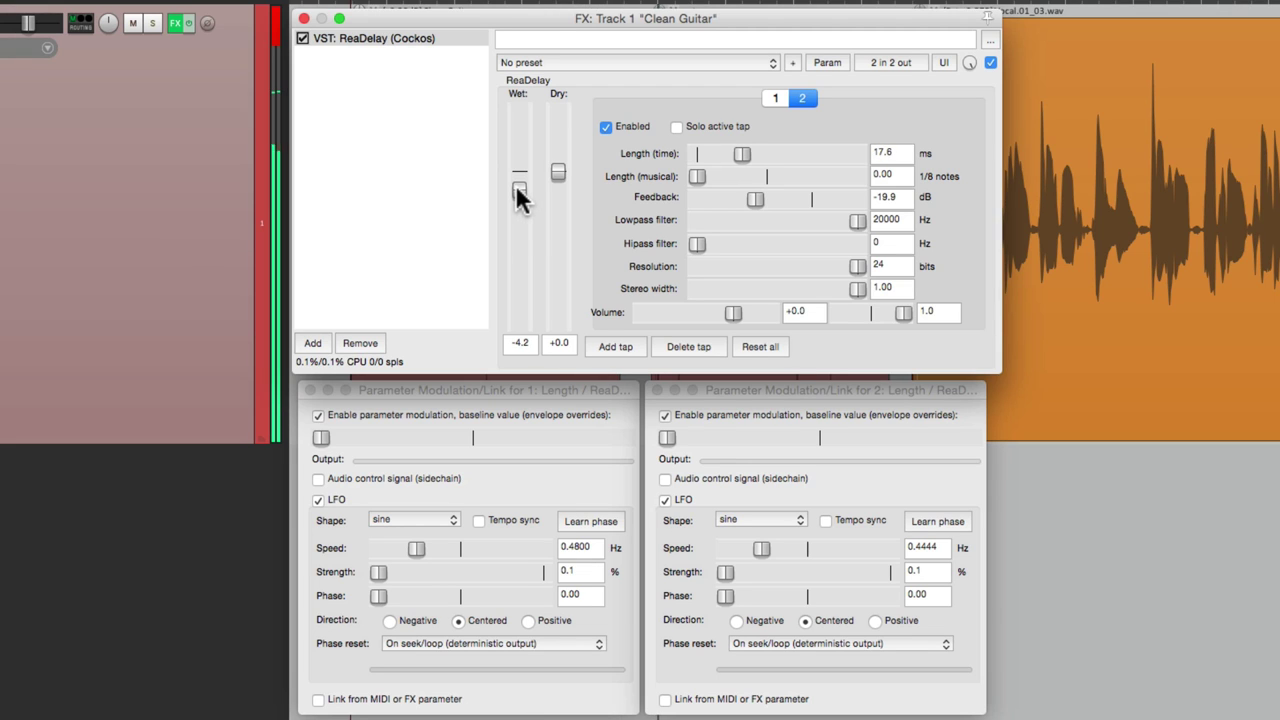
pyautogui.moveTo(514, 188)
pyautogui.mouseDown()
pyautogui.moveTo(521, 302)
pyautogui.moveTo(520, 314)
pyautogui.moveTo(511, 193)
pyautogui.moveTo(507, 333)
pyautogui.moveTo(510, 193)
pyautogui.mouseUp()
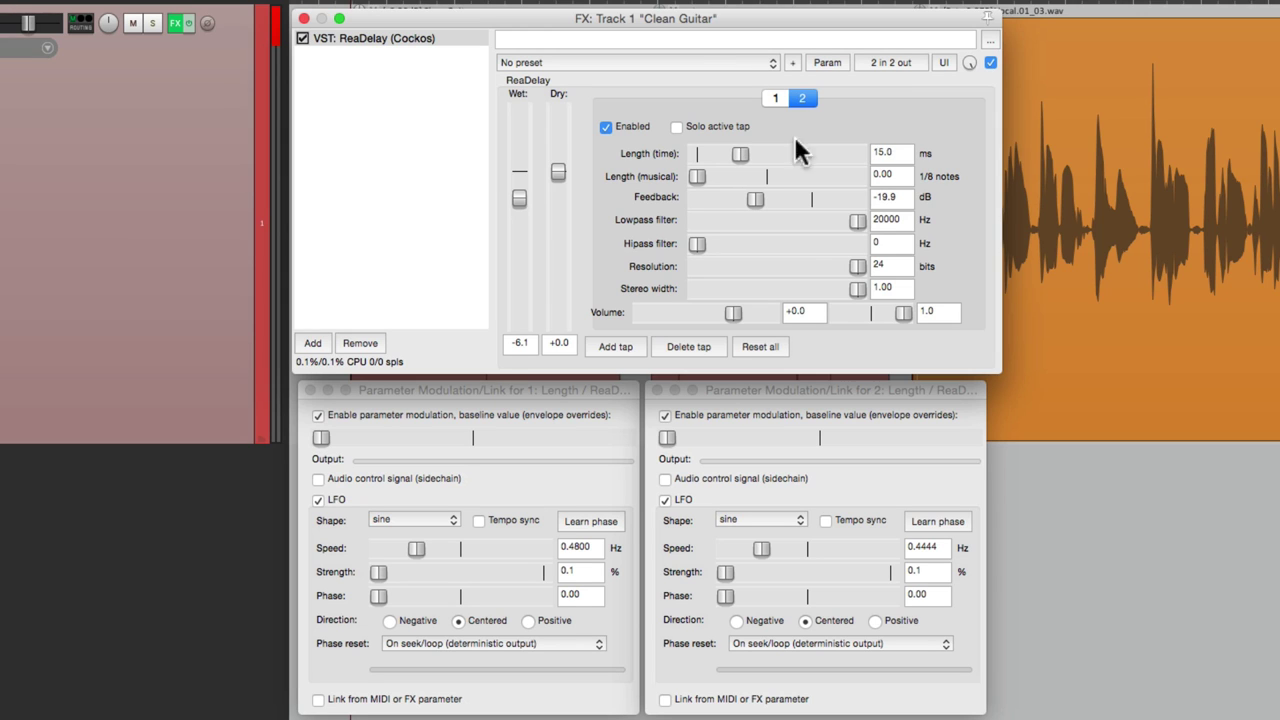
# Delete tap 2, set tap 1's base length to 0 ms, centre its pan, and set feedback to -inf.
pyautogui.click(699, 346)
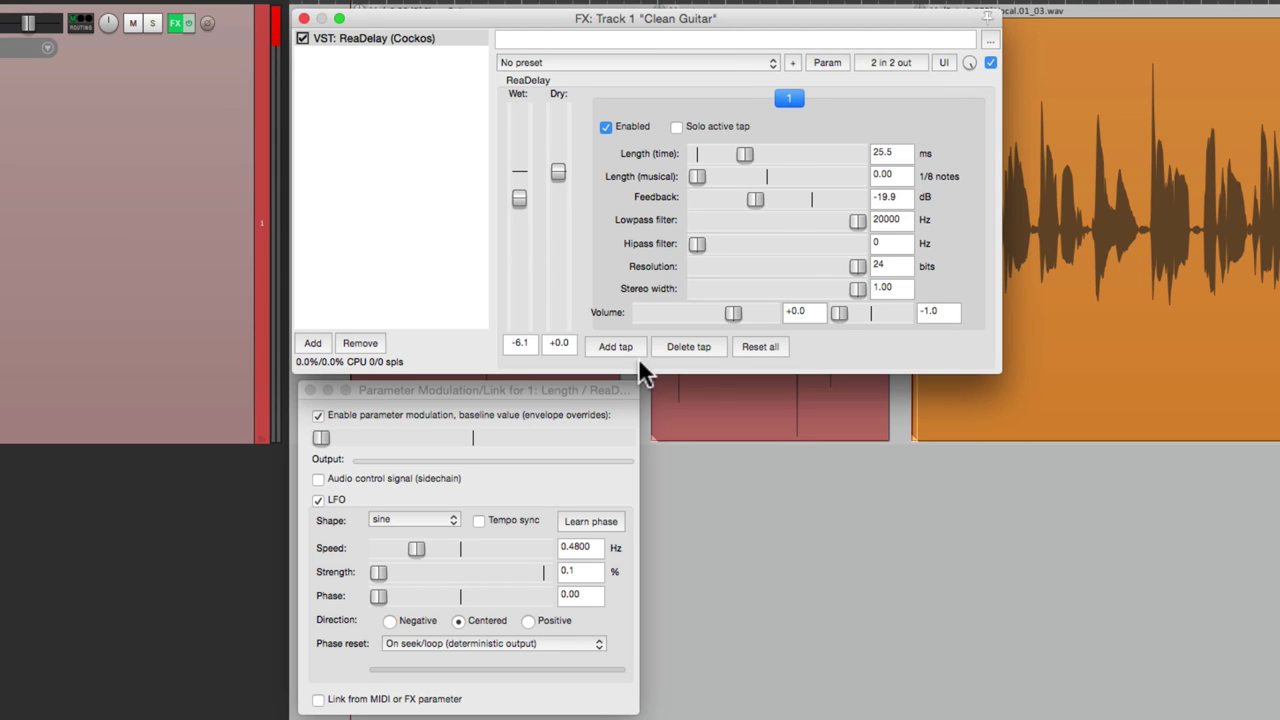
pyautogui.moveTo(566, 390); pyautogui.dragTo(765, 383)
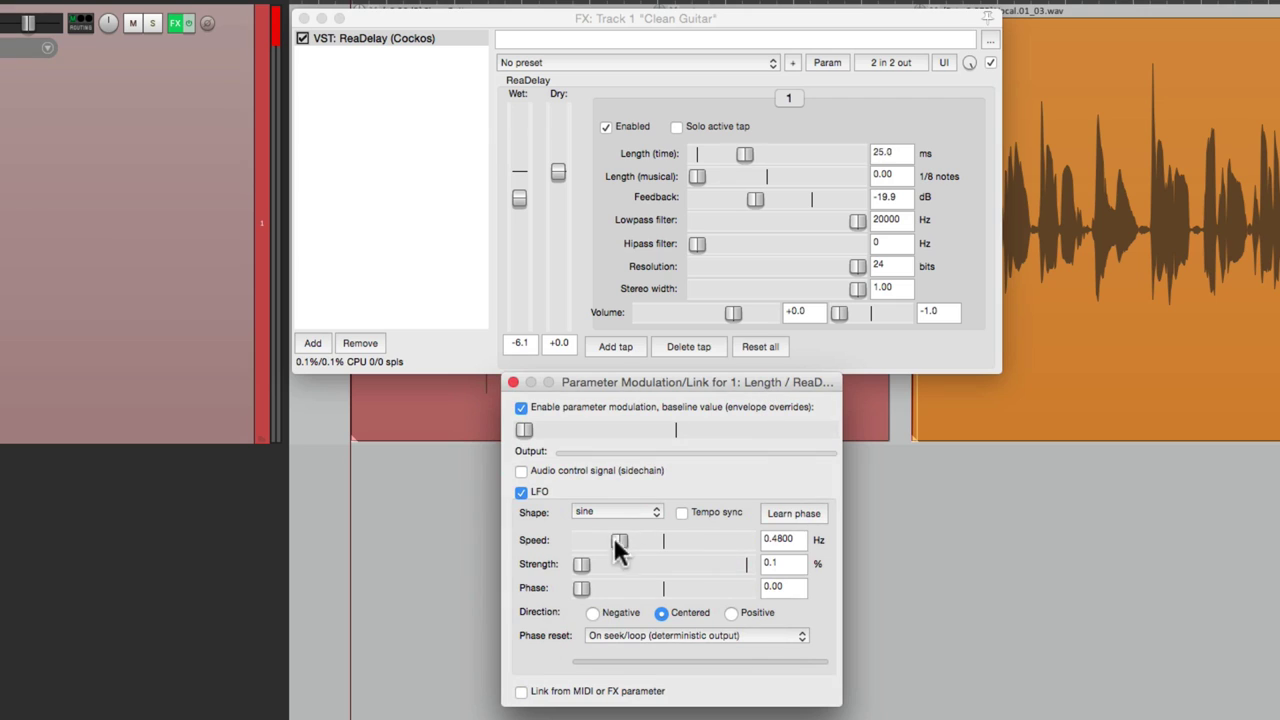
pyautogui.moveTo(613, 537); pyautogui.dragTo(541, 564)
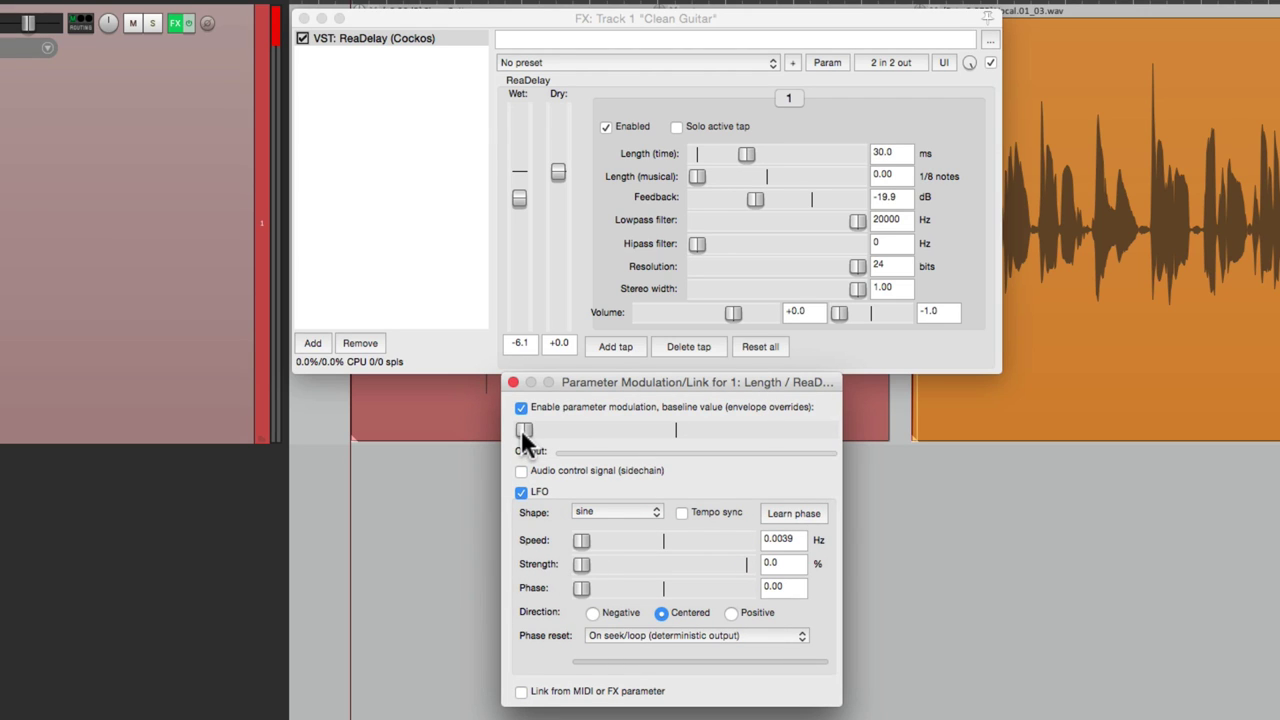
pyautogui.moveTo(527, 429); pyautogui.dragTo(488, 434)
pyautogui.doubleClick(838, 313)
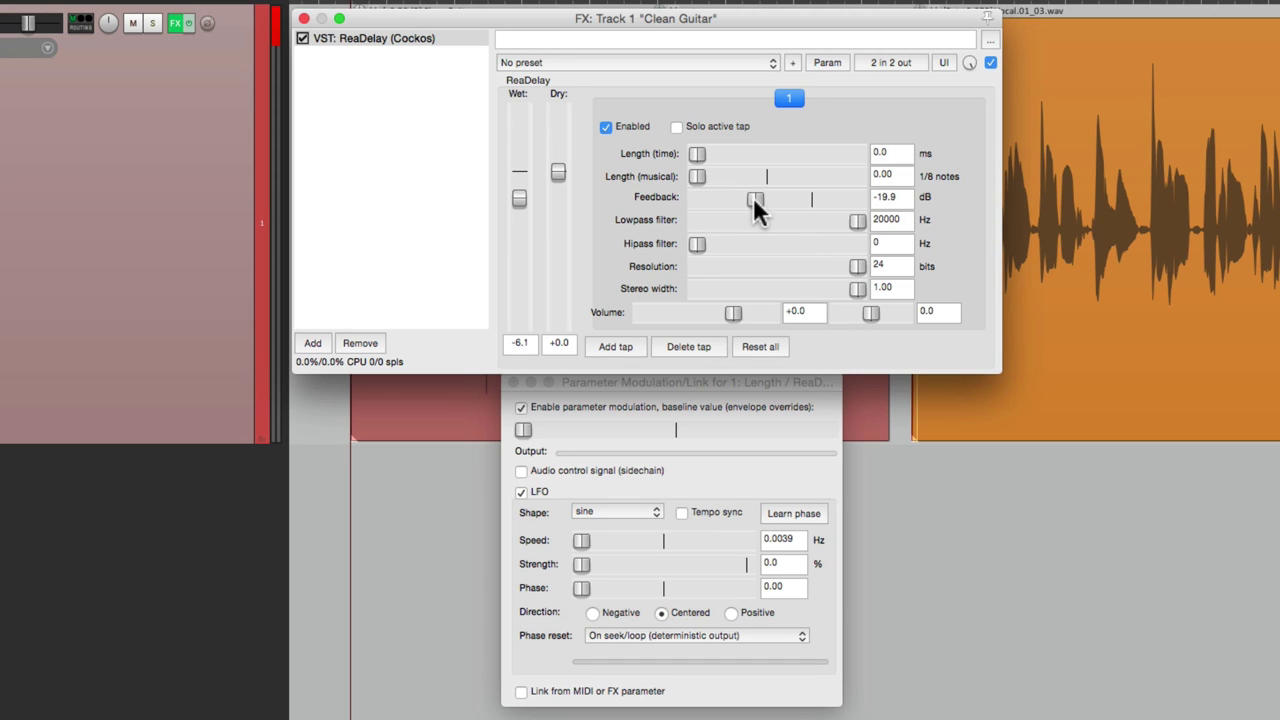
pyautogui.moveTo(755, 205); pyautogui.dragTo(671, 220)
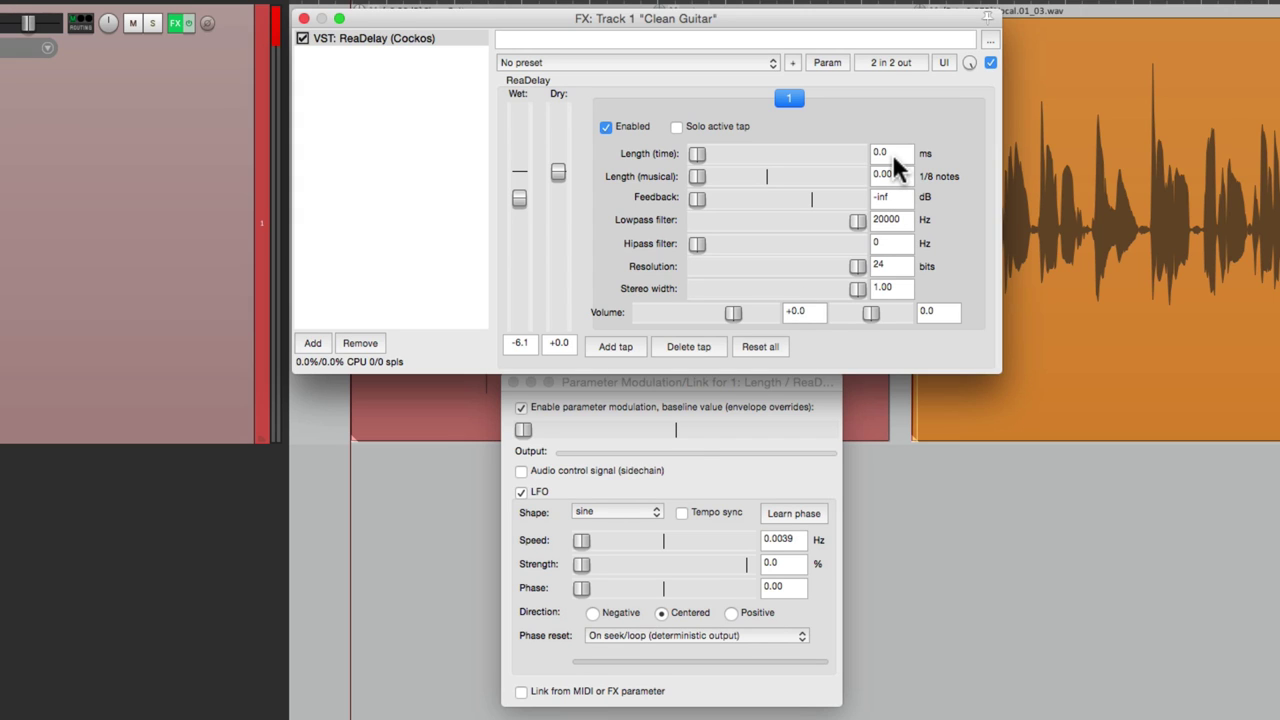
# Make the length LFO Positive at 0.1% strength, play back, and raise wet to -4.6.
pyautogui.click(695, 382)
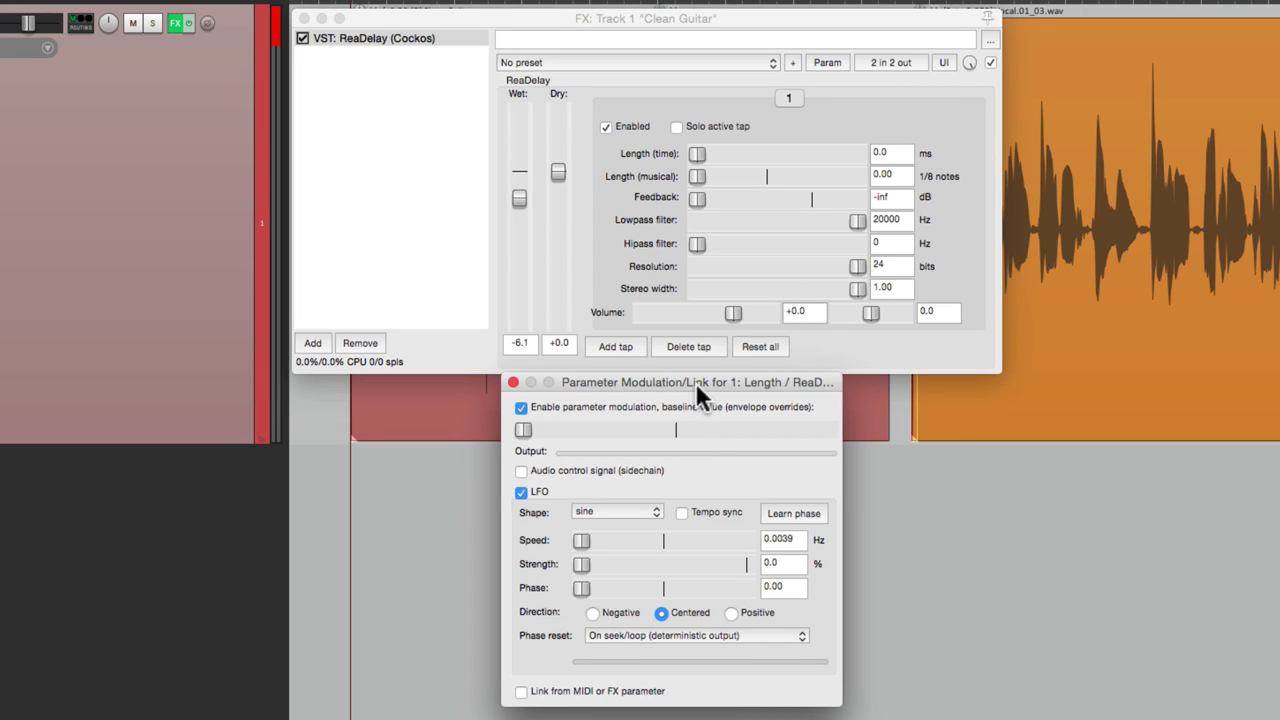
pyautogui.click(731, 614)
pyautogui.moveTo(580, 563); pyautogui.dragTo(612, 538)
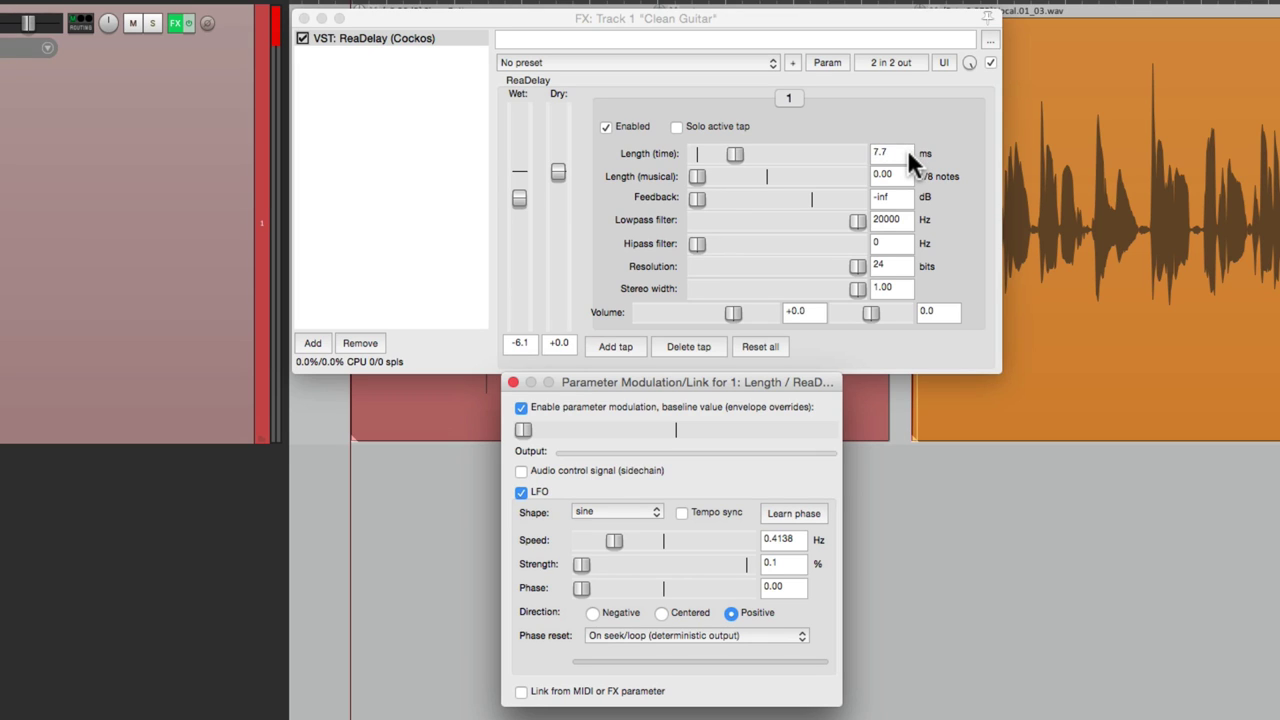
pyautogui.press('space')
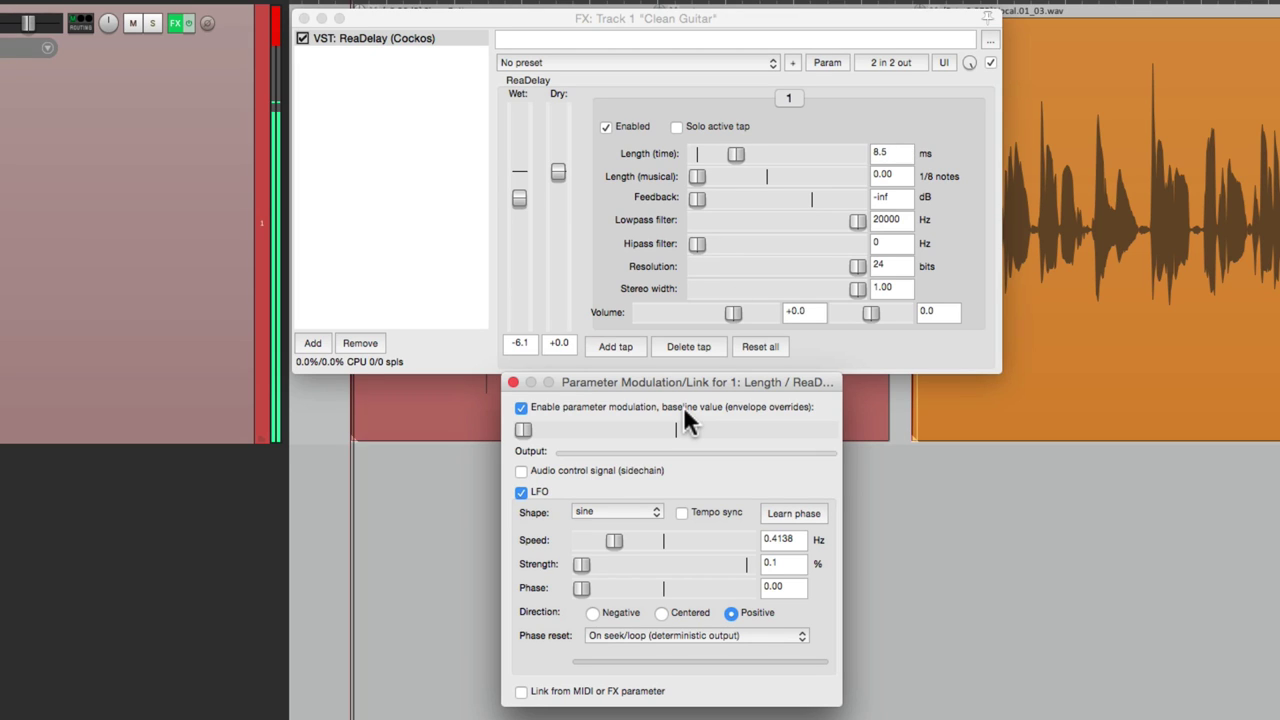
pyautogui.moveTo(522, 196); pyautogui.dragTo(522, 190)
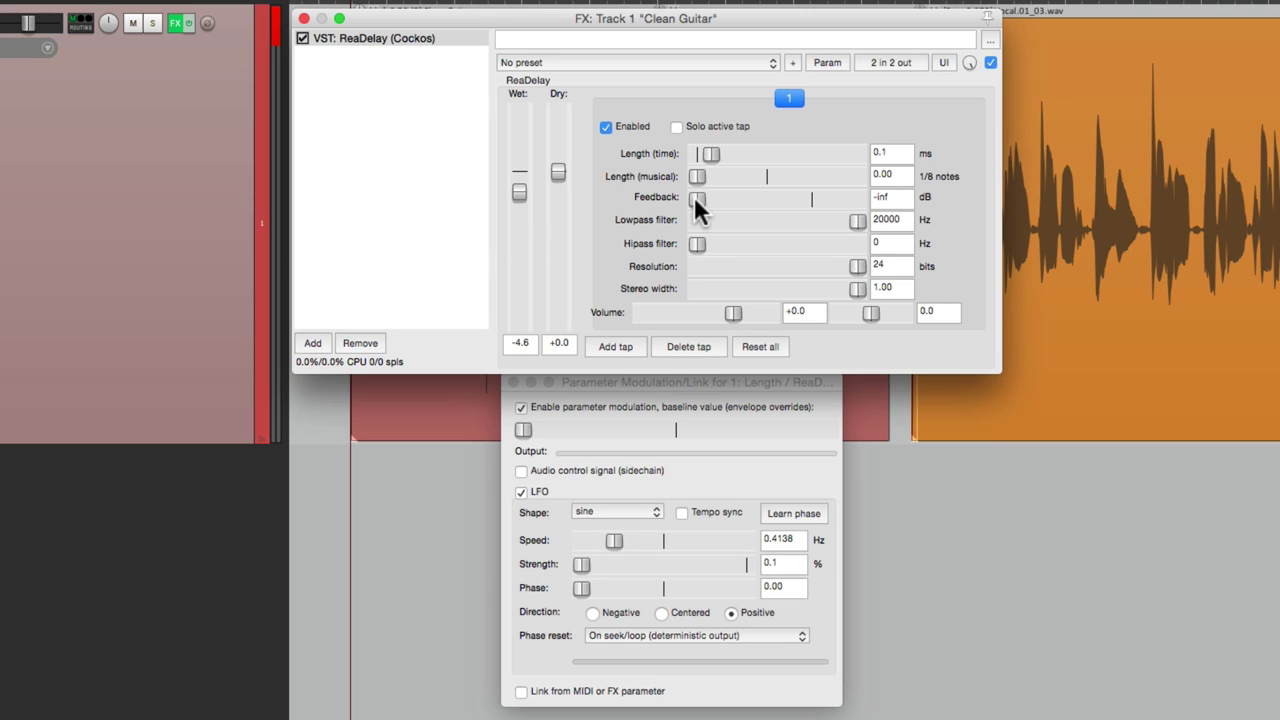
# Set tap feedback to -8.4 dB, wet to -4.9, and LFO speed to 0.4444 Hz.
pyautogui.moveTo(697, 199); pyautogui.dragTo(787, 204)
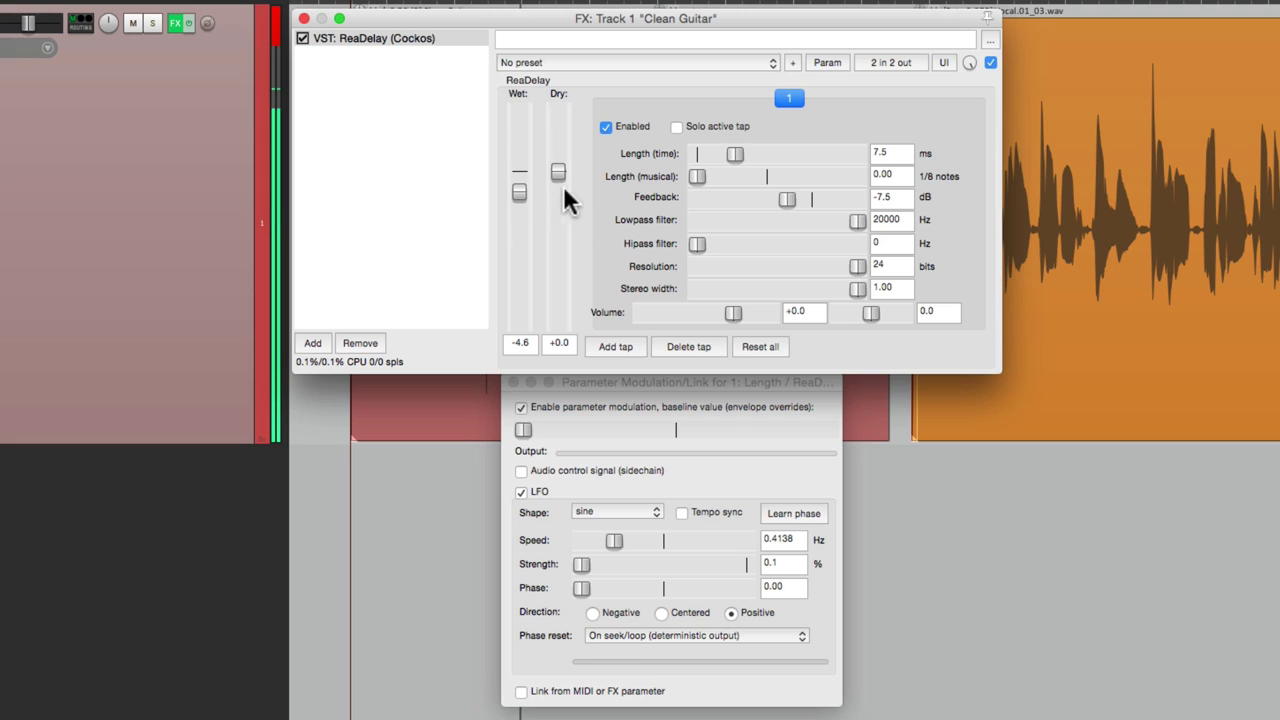
pyautogui.moveTo(519, 192); pyautogui.dragTo(520, 202)
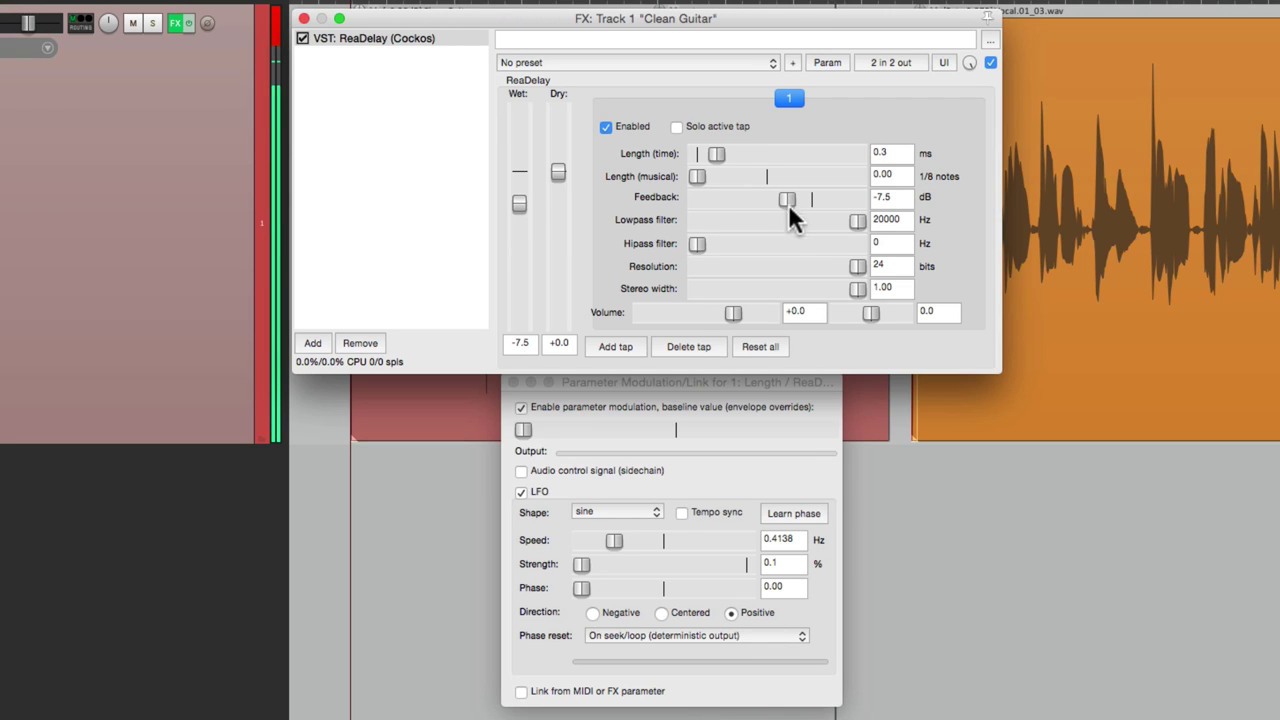
pyautogui.moveTo(614, 543); pyautogui.dragTo(617, 550)
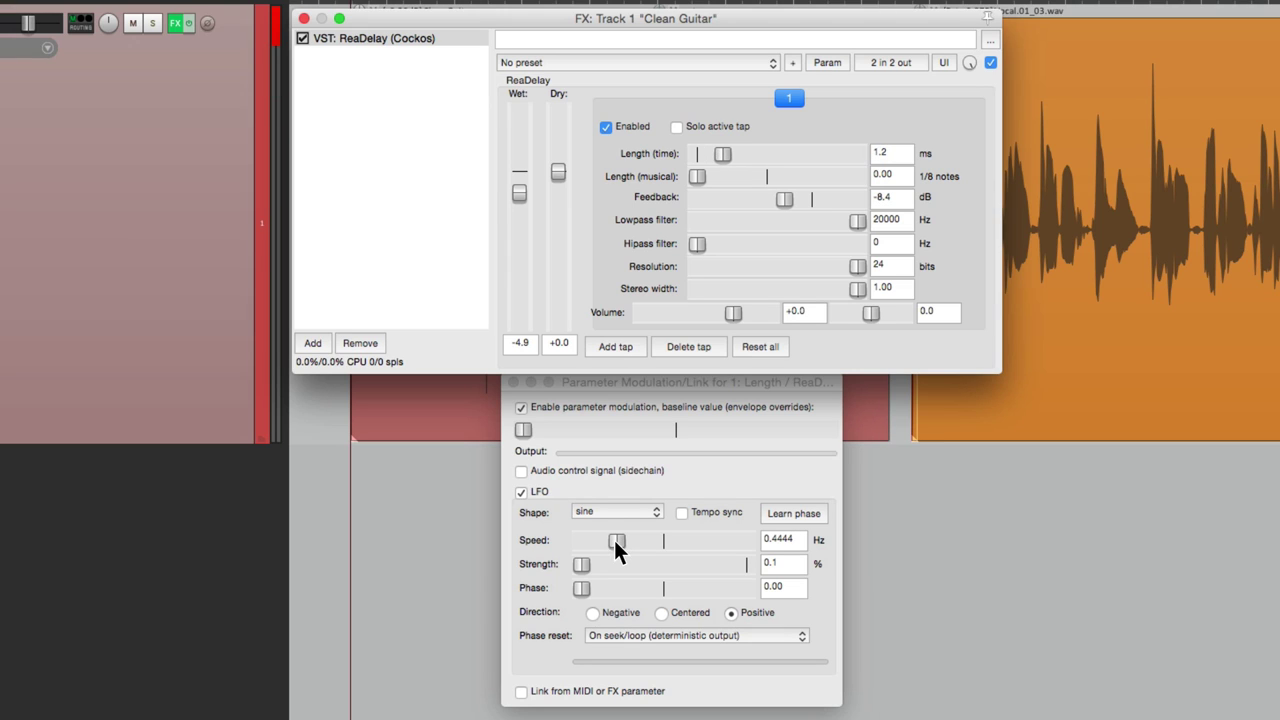
# Add a second delay tap and pan tap 1 slightly left to -0.5.
pyautogui.click(616, 350)
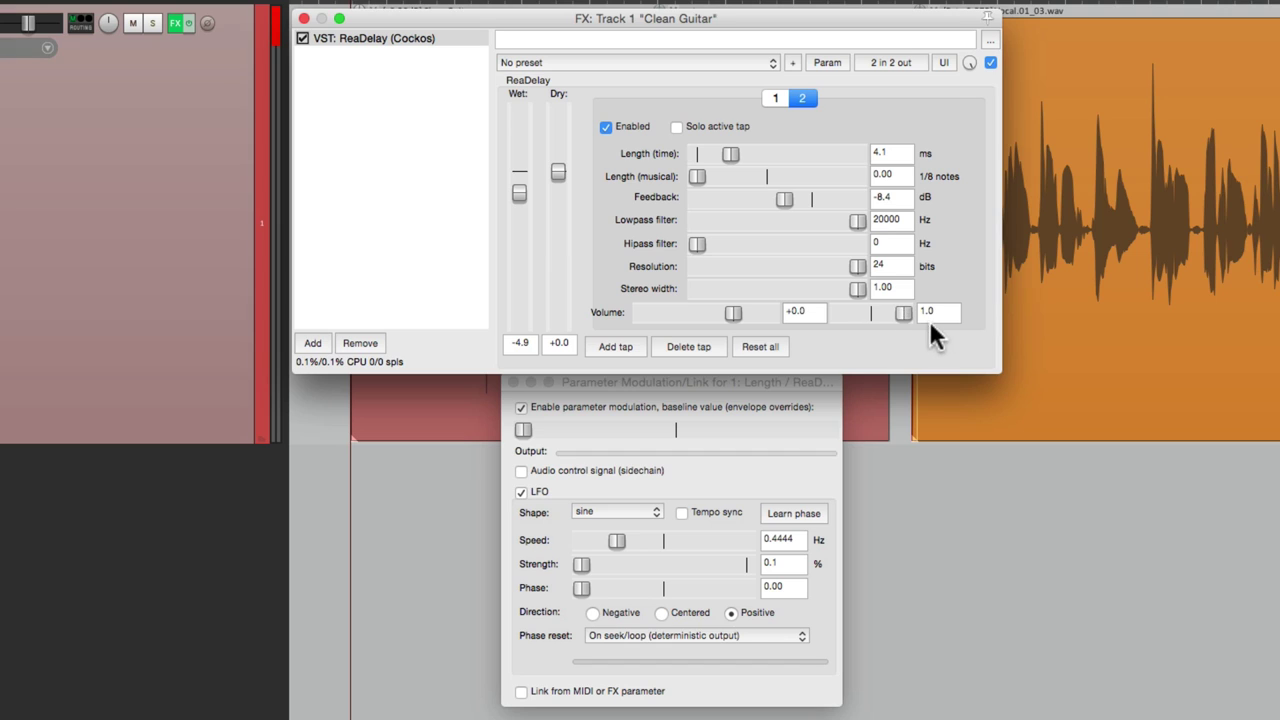
pyautogui.click(775, 98)
pyautogui.moveTo(883, 312); pyautogui.dragTo(825, 317)
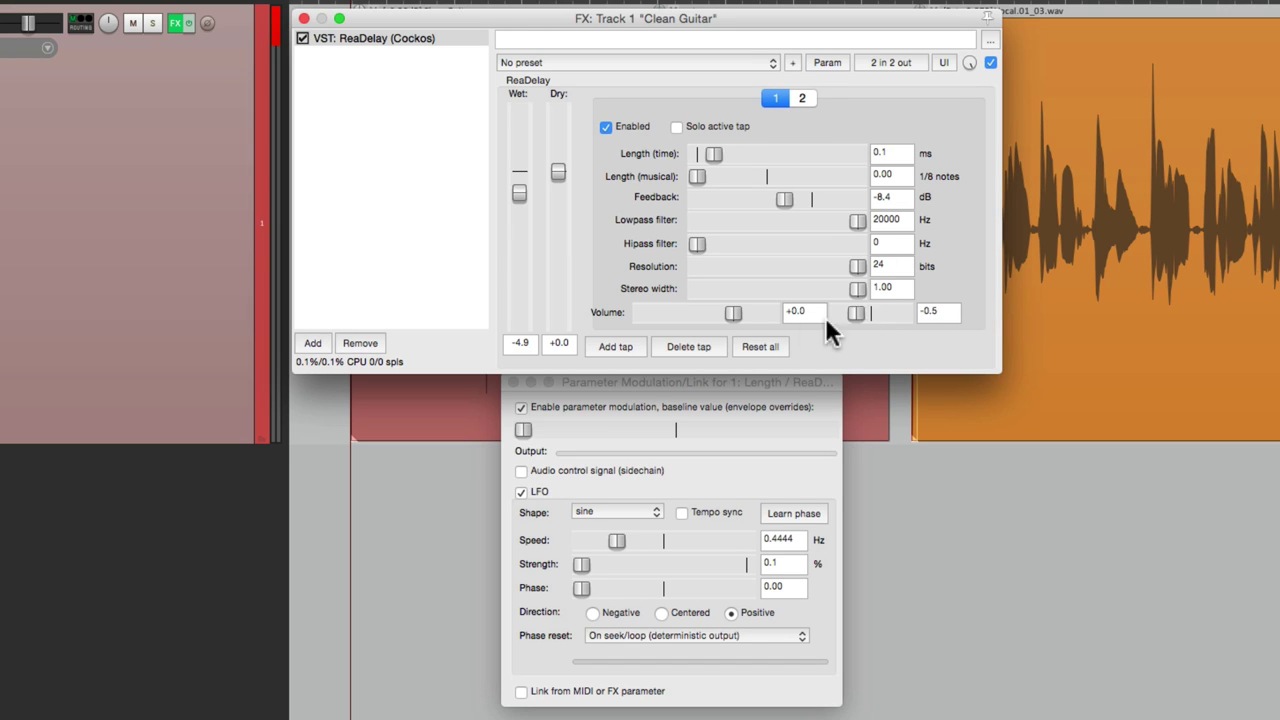
pyautogui.click(801, 99)
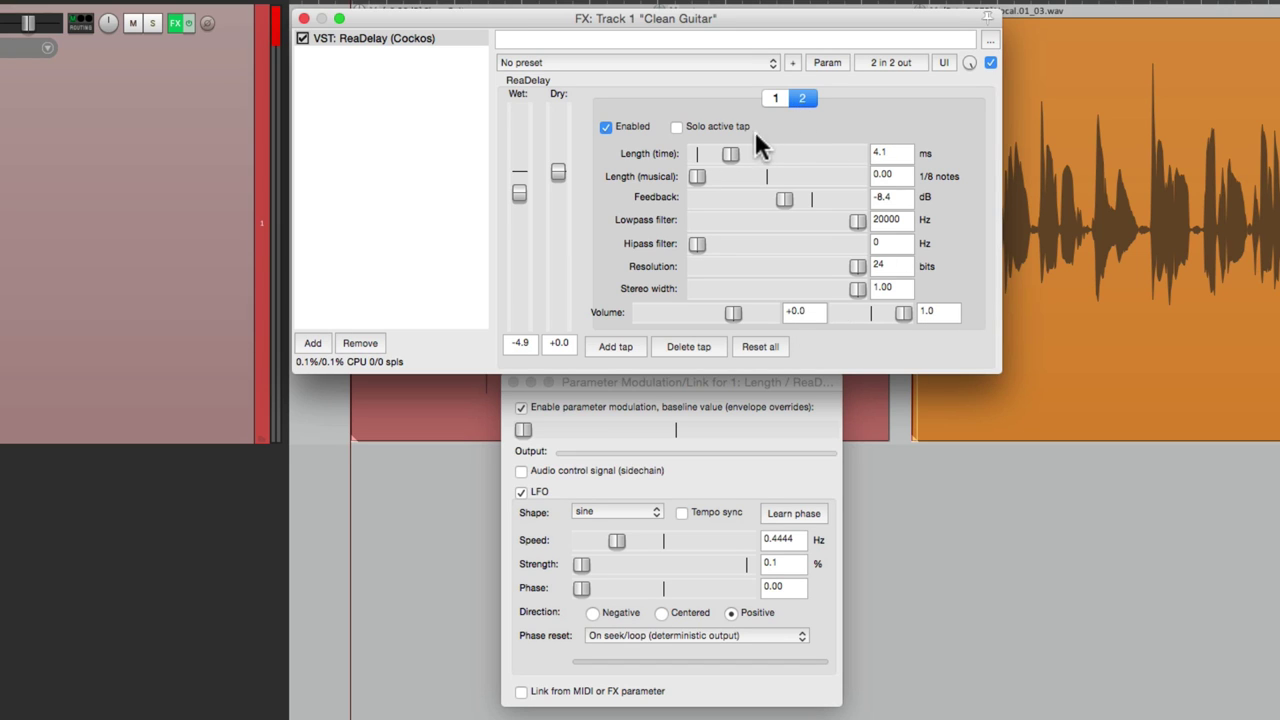
# Give tap 2's length an LFO with 0.05% strength at about 0.3158 Hz.
pyautogui.click(836, 62)
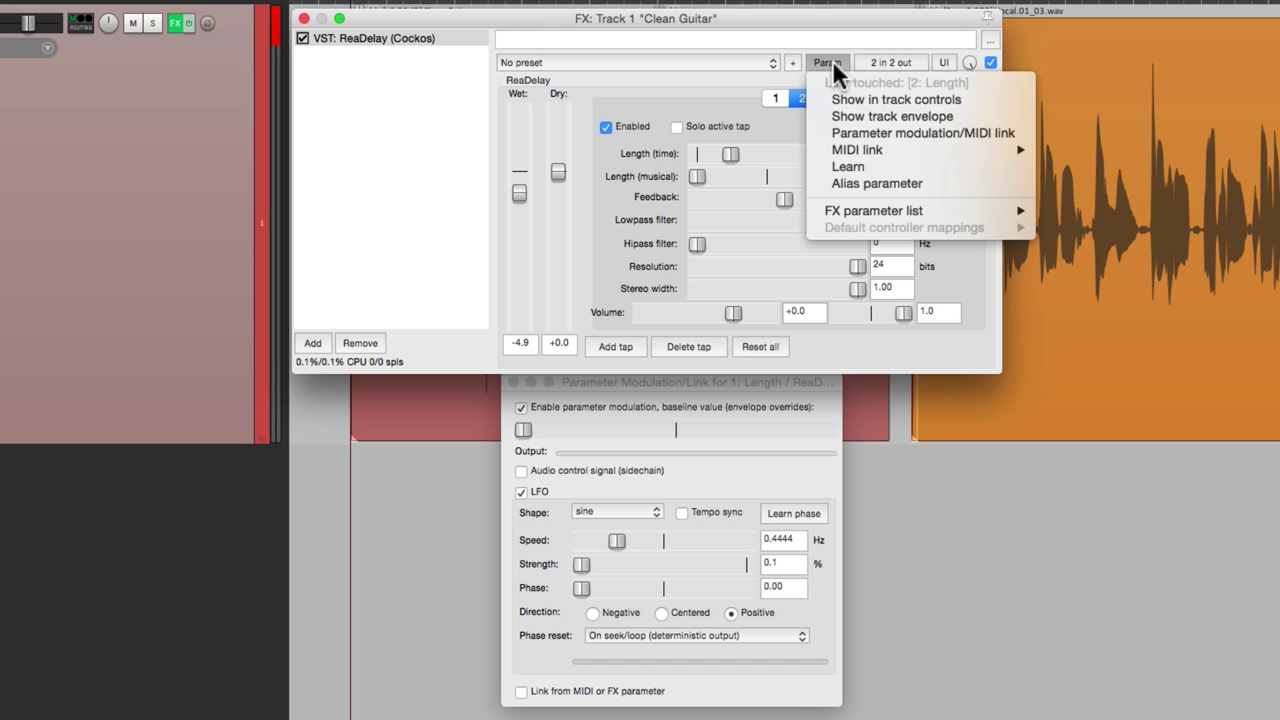
pyautogui.click(833, 135)
pyautogui.click(665, 499)
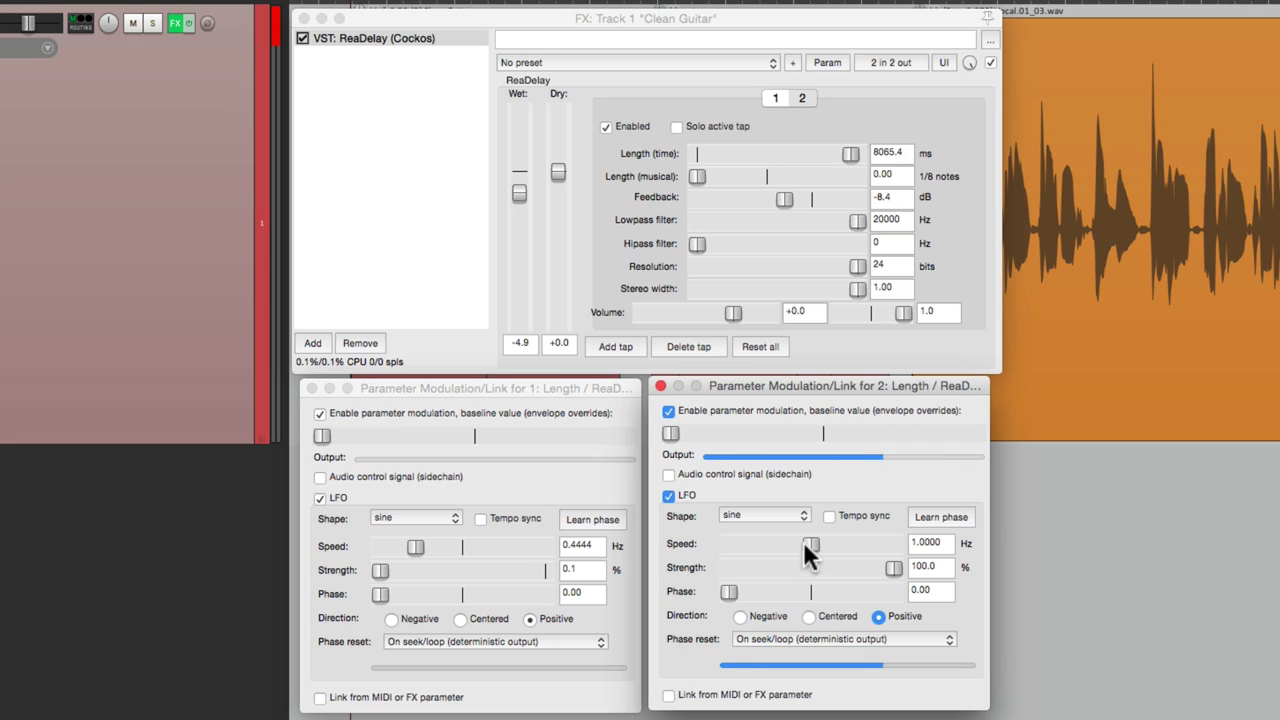
pyautogui.moveTo(808, 543); pyautogui.dragTo(729, 543)
pyautogui.moveTo(889, 568); pyautogui.dragTo(663, 580)
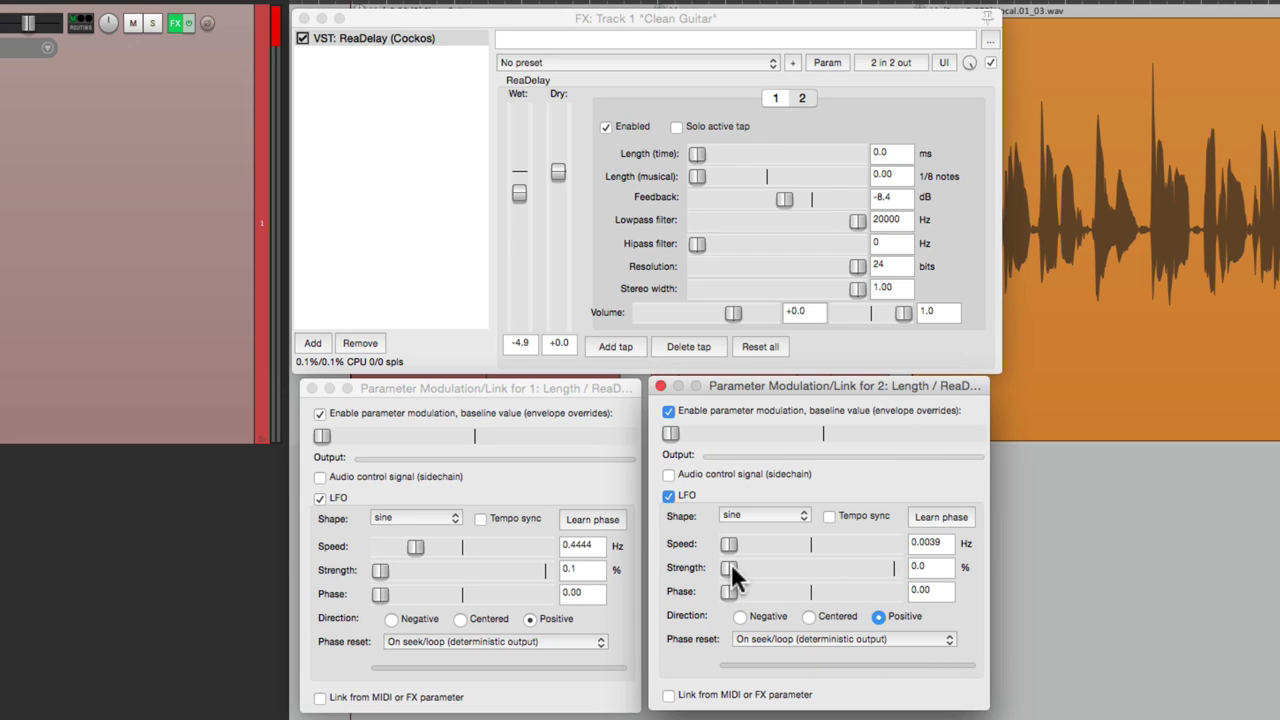
pyautogui.doubleClick(937, 565)
pyautogui.write('0.05')
pyautogui.press('Return')
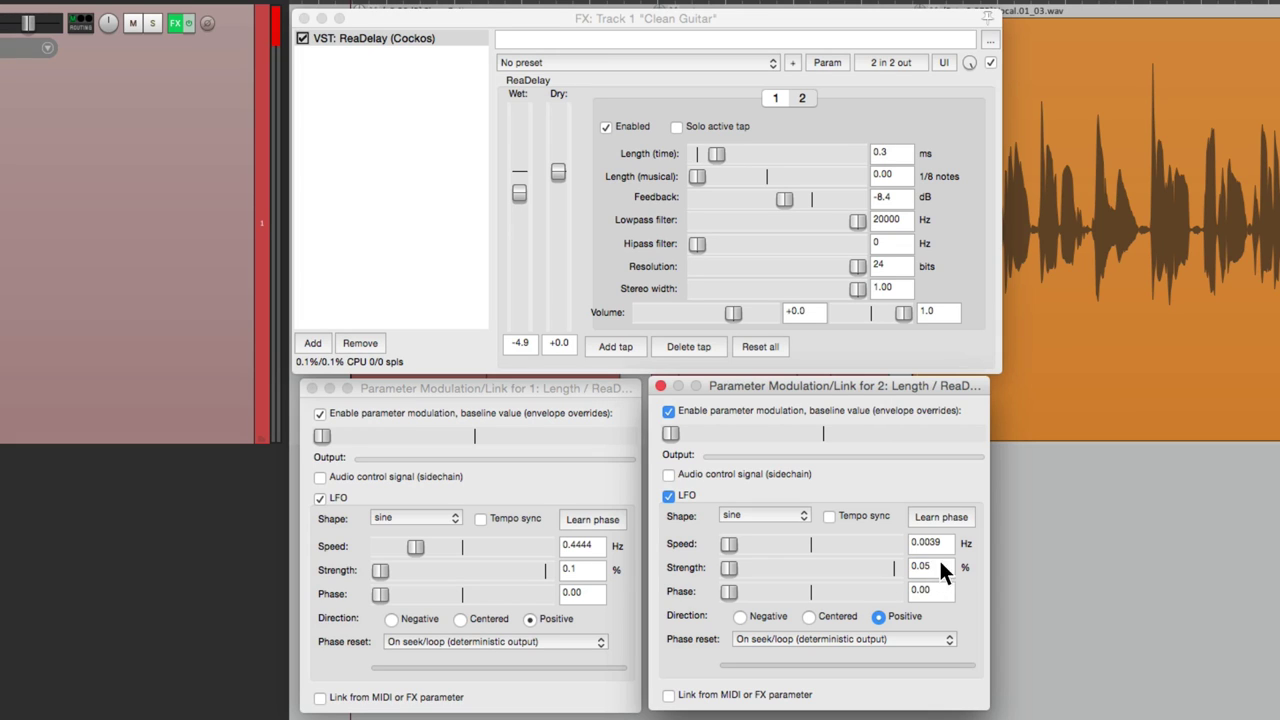
pyautogui.moveTo(741, 545); pyautogui.dragTo(750, 545)
pyautogui.click(517, 193)
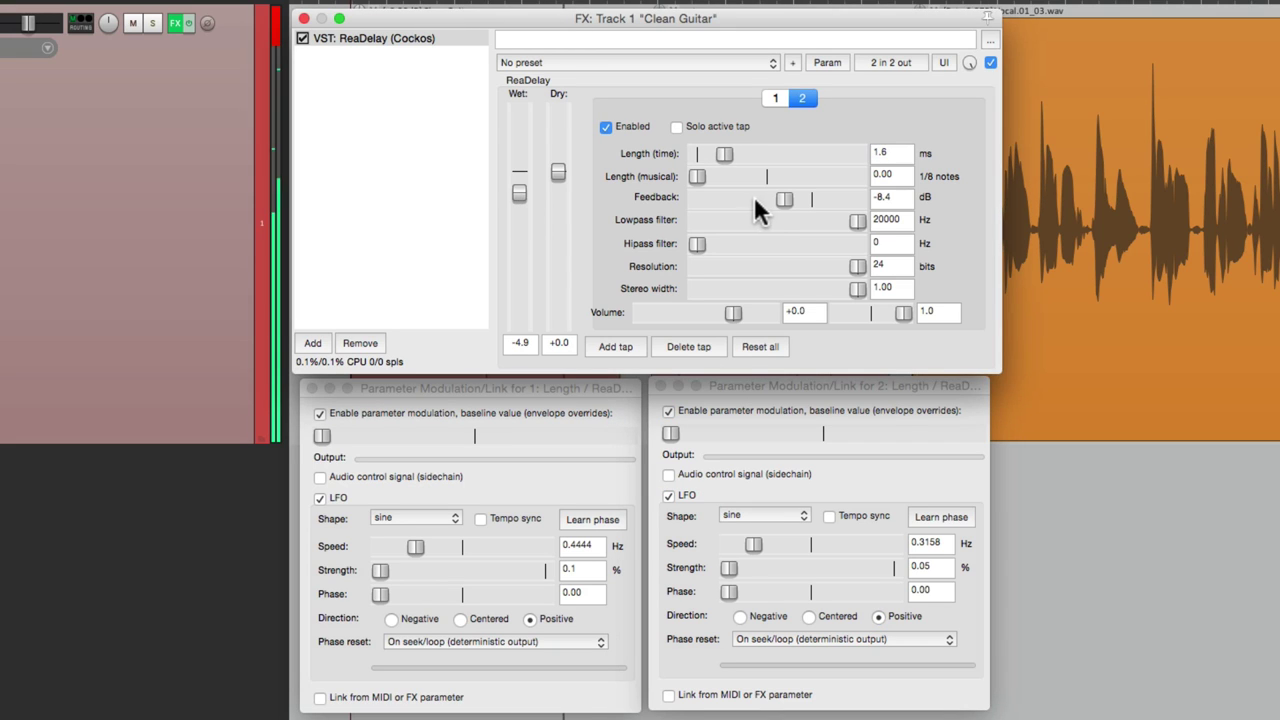
# Raise tap 2 feedback to -7.0 dB; set LFO speeds to 0.4138 Hz (tap 1) and 0.3636 Hz (tap 2).
pyautogui.moveTo(754, 196); pyautogui.dragTo(785, 201)
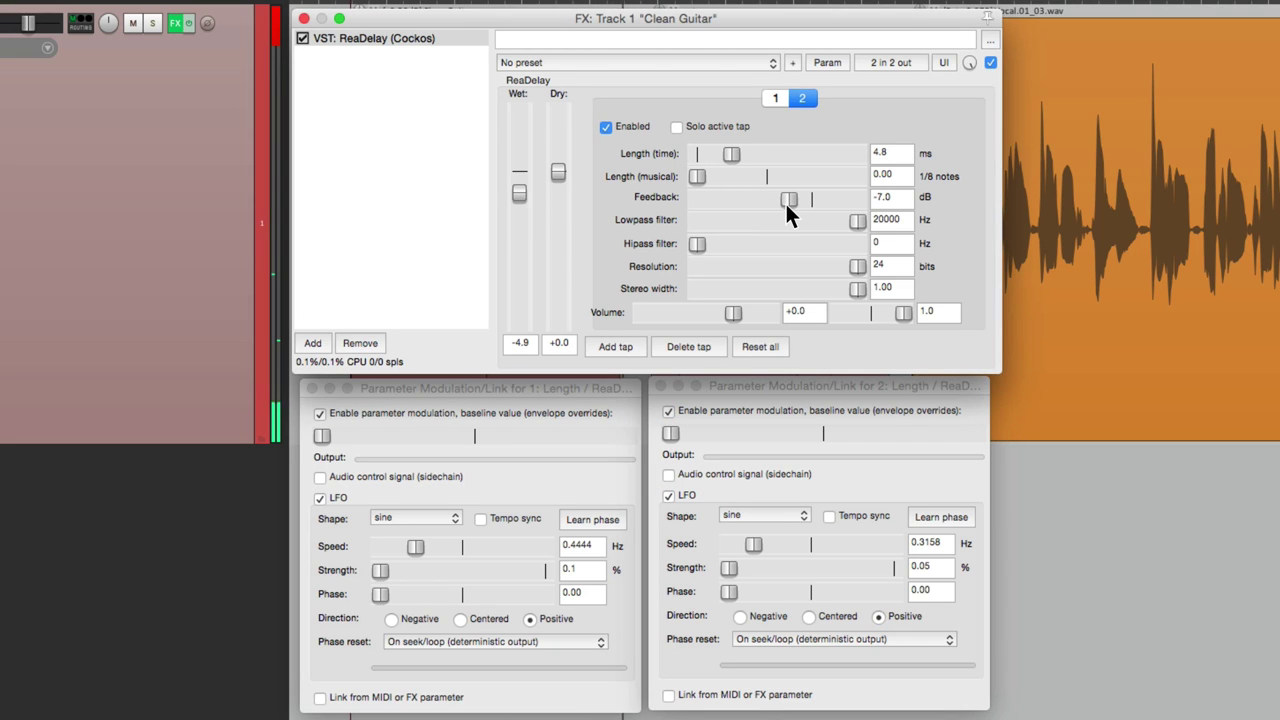
pyautogui.click(415, 545)
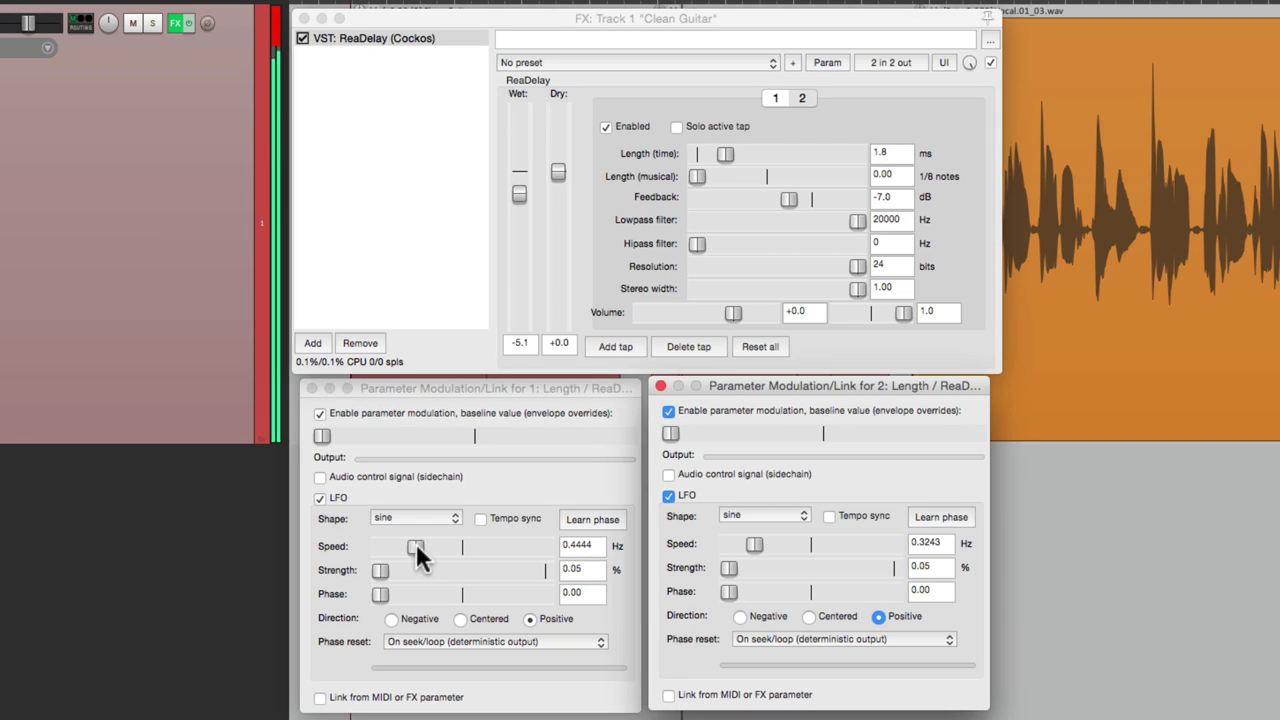
pyautogui.click(416, 546)
pyautogui.moveTo(416, 546); pyautogui.dragTo(413, 549)
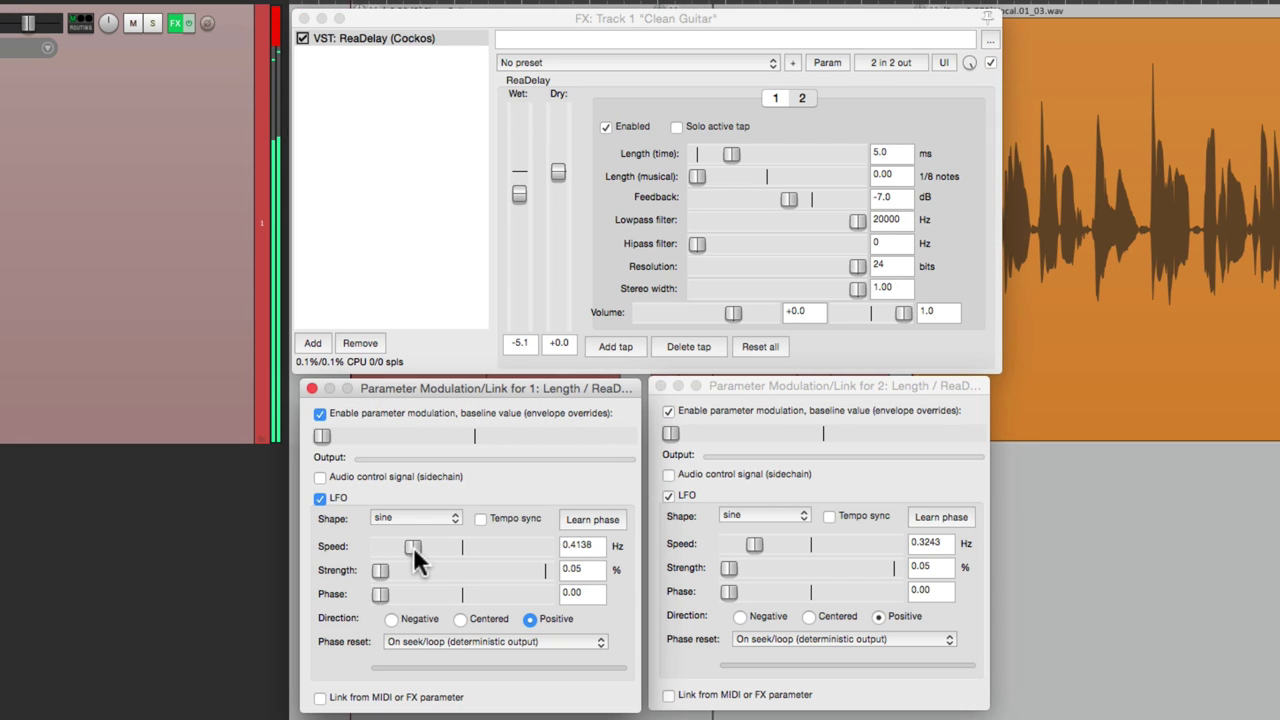
pyautogui.click(757, 543)
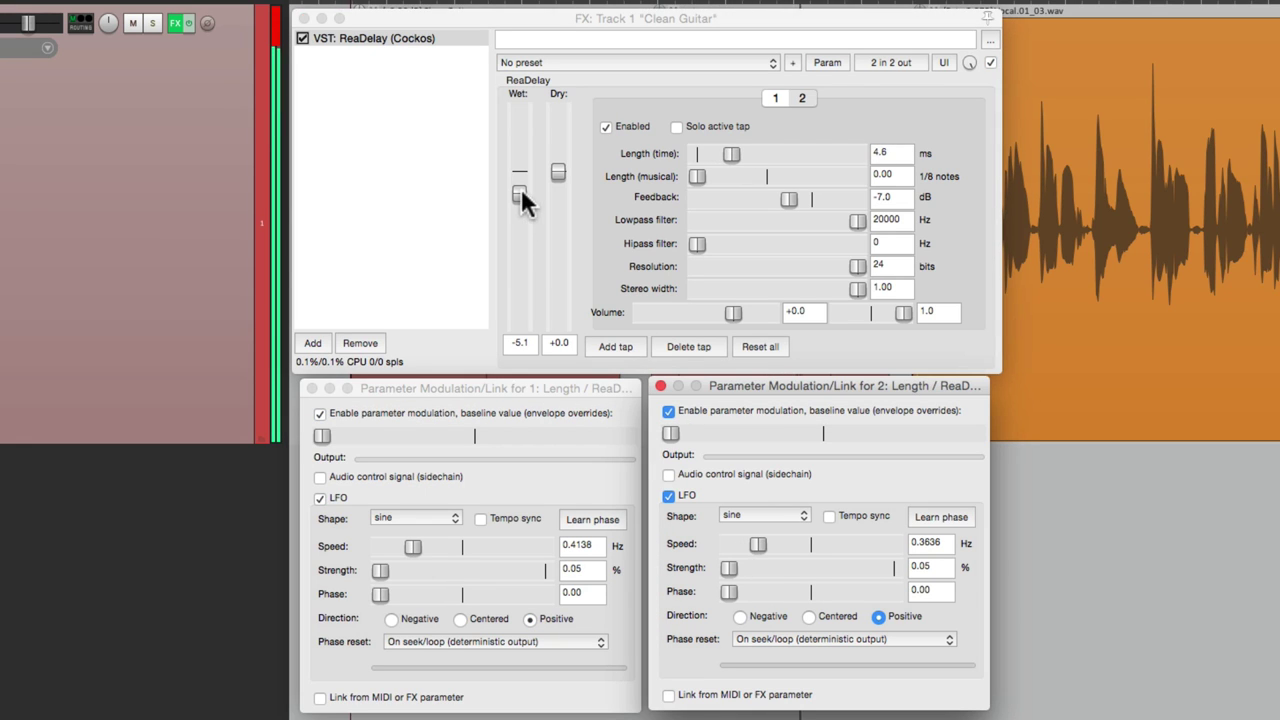
# Raise tap 2 feedback to -6.5 dB and settle the wet level at -4.8.
pyautogui.moveTo(517, 193); pyautogui.dragTo(517, 190)
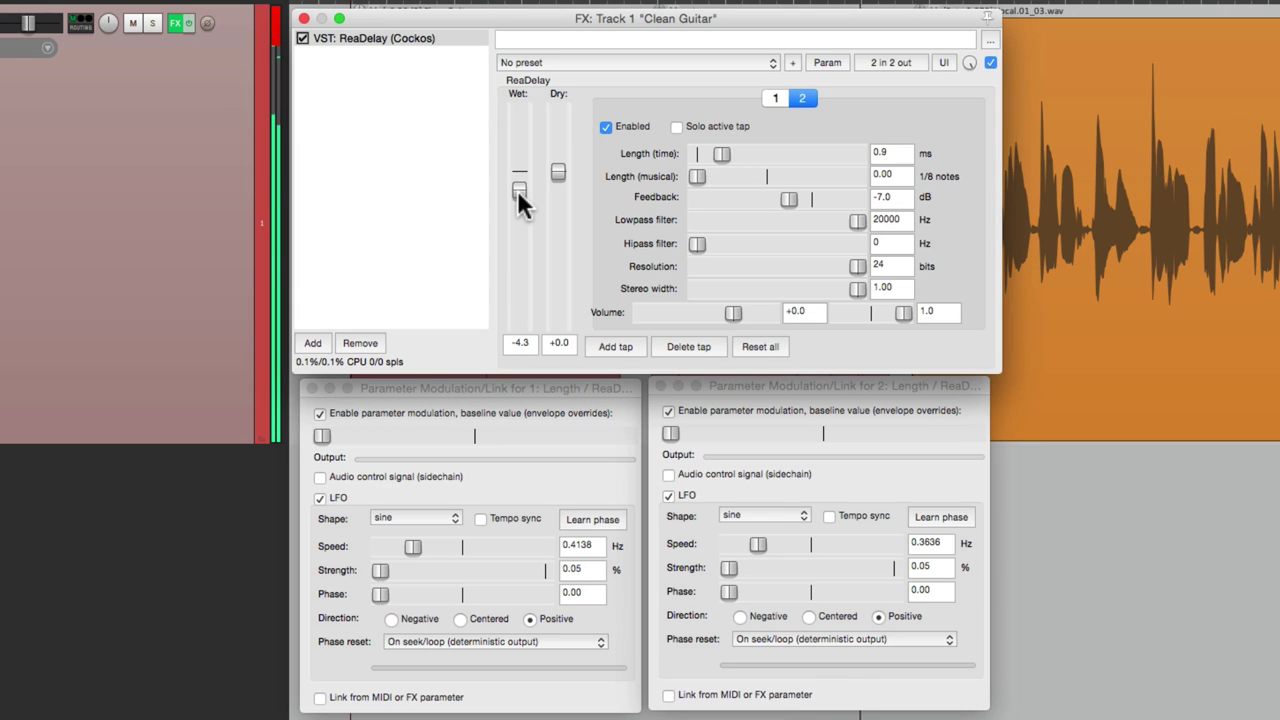
pyautogui.moveTo(783, 191); pyautogui.dragTo(785, 197)
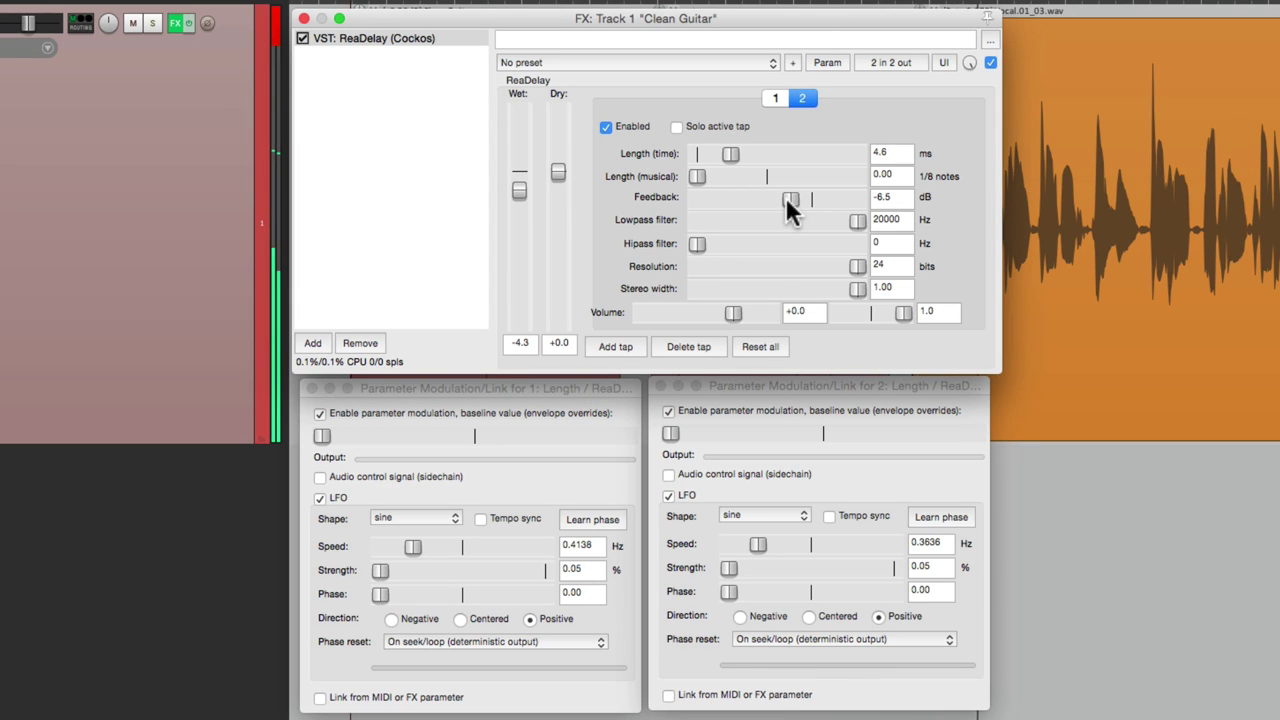
pyautogui.moveTo(522, 183); pyautogui.dragTo(518, 184)
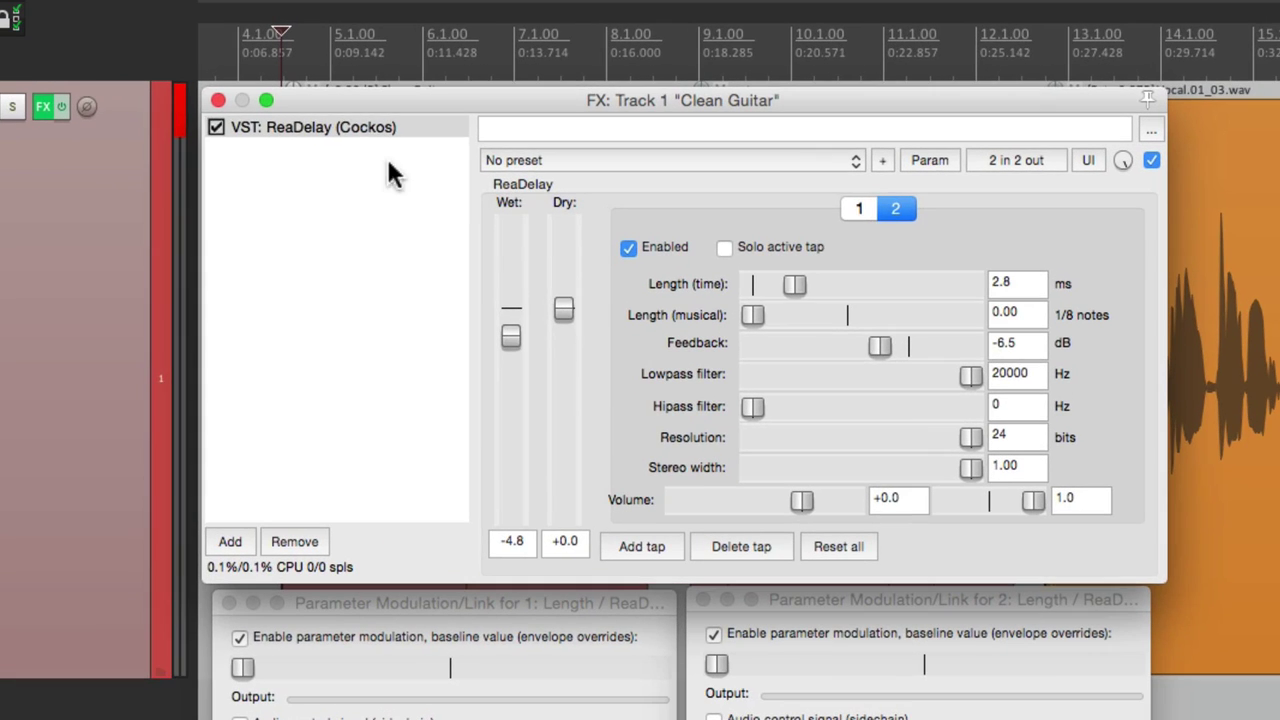
# Replace ReaDelay on Clean Guitar with JS: Chorus (Improved Shaping).
pyautogui.click(424, 39)
pyautogui.click(292, 540)
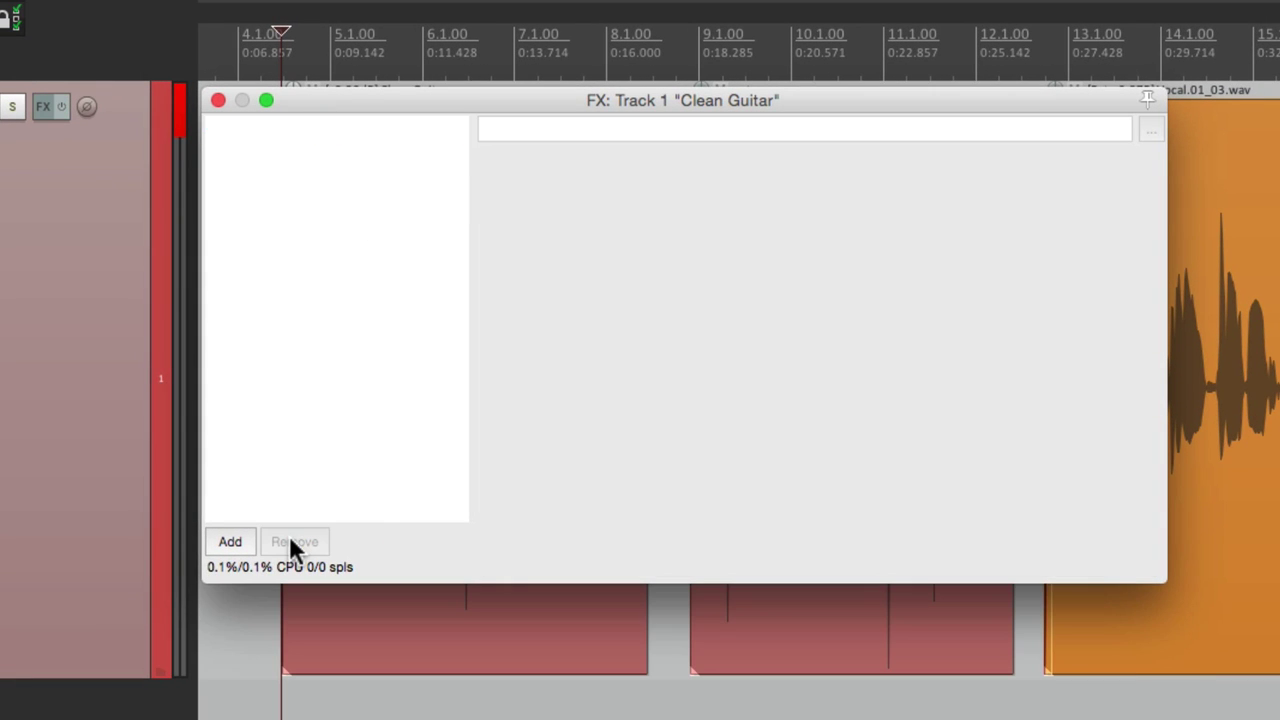
pyautogui.click(238, 540)
pyautogui.click(297, 284)
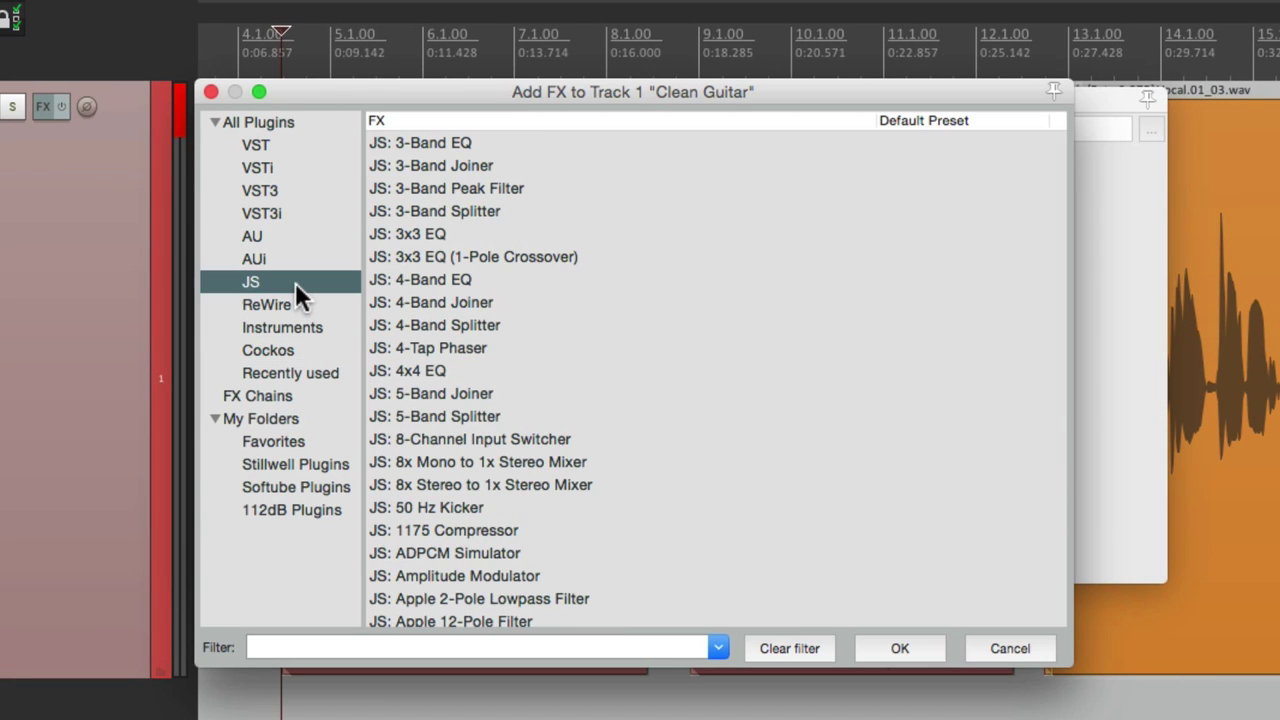
pyautogui.click(496, 660)
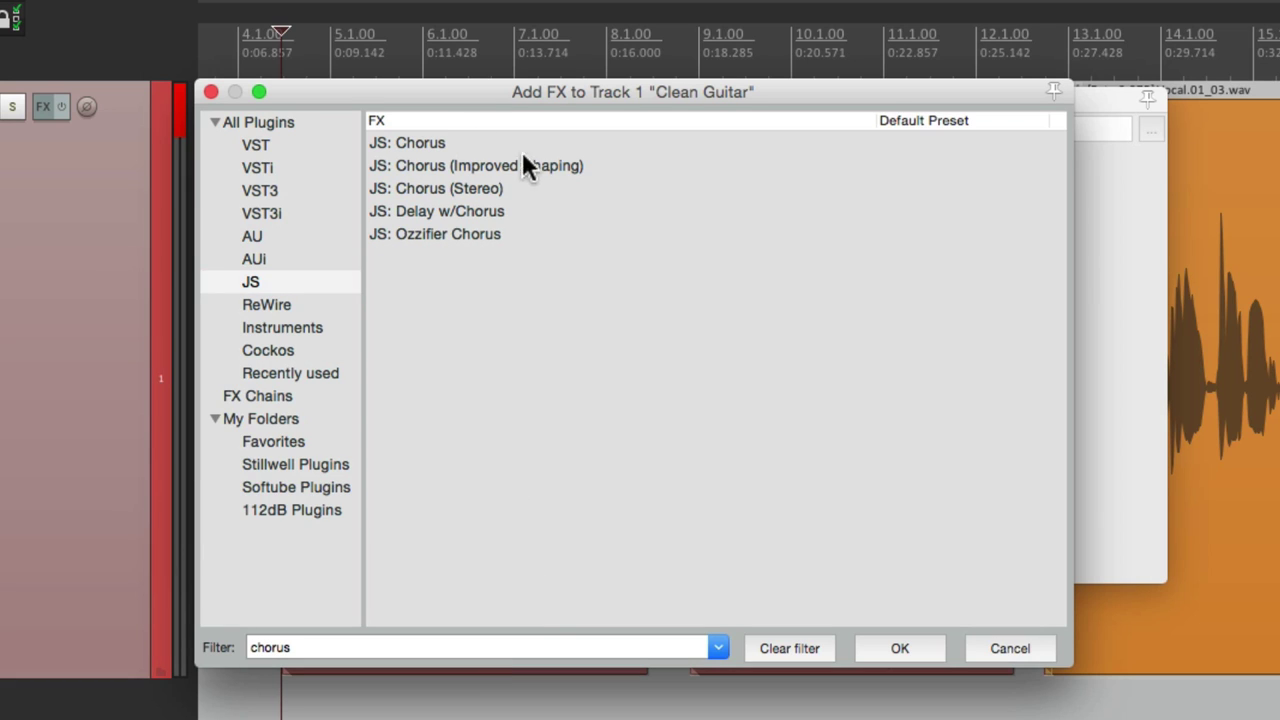
pyautogui.doubleClick(483, 165)
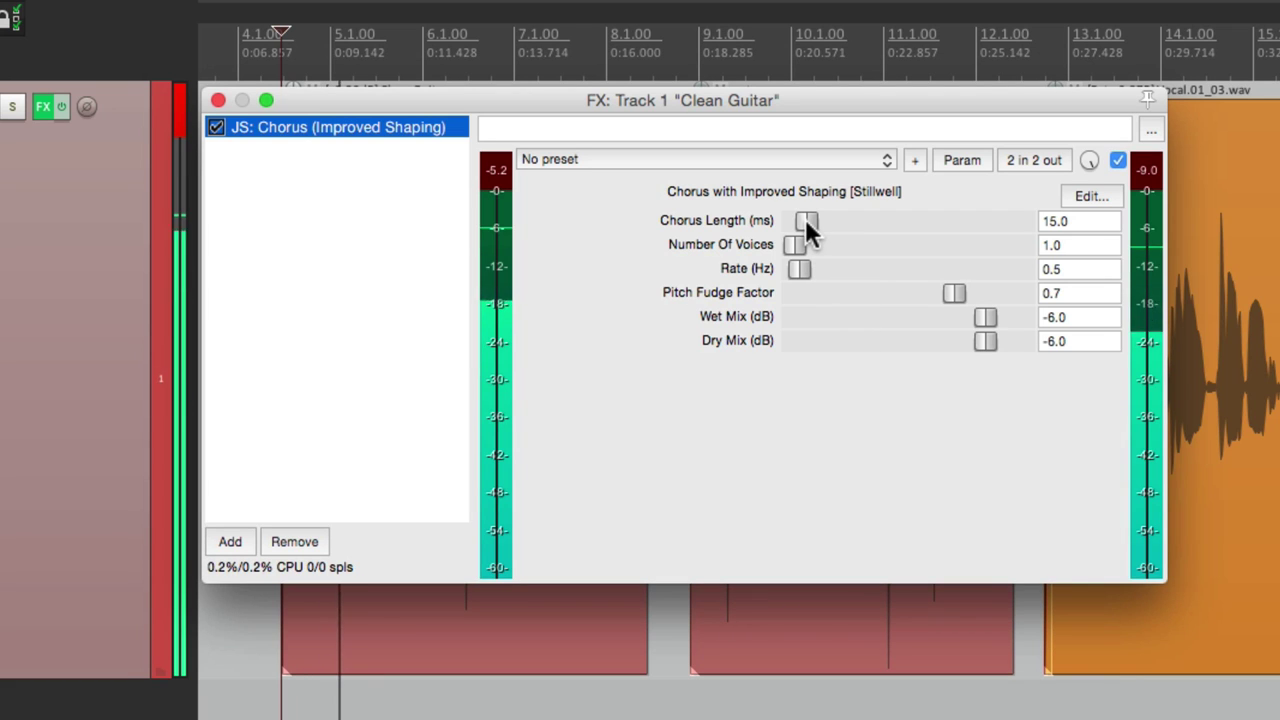
# Lengthen the chorus delay time while listening, then stop playback and remove the chorus.
pyautogui.moveTo(805, 220); pyautogui.dragTo(822, 270)
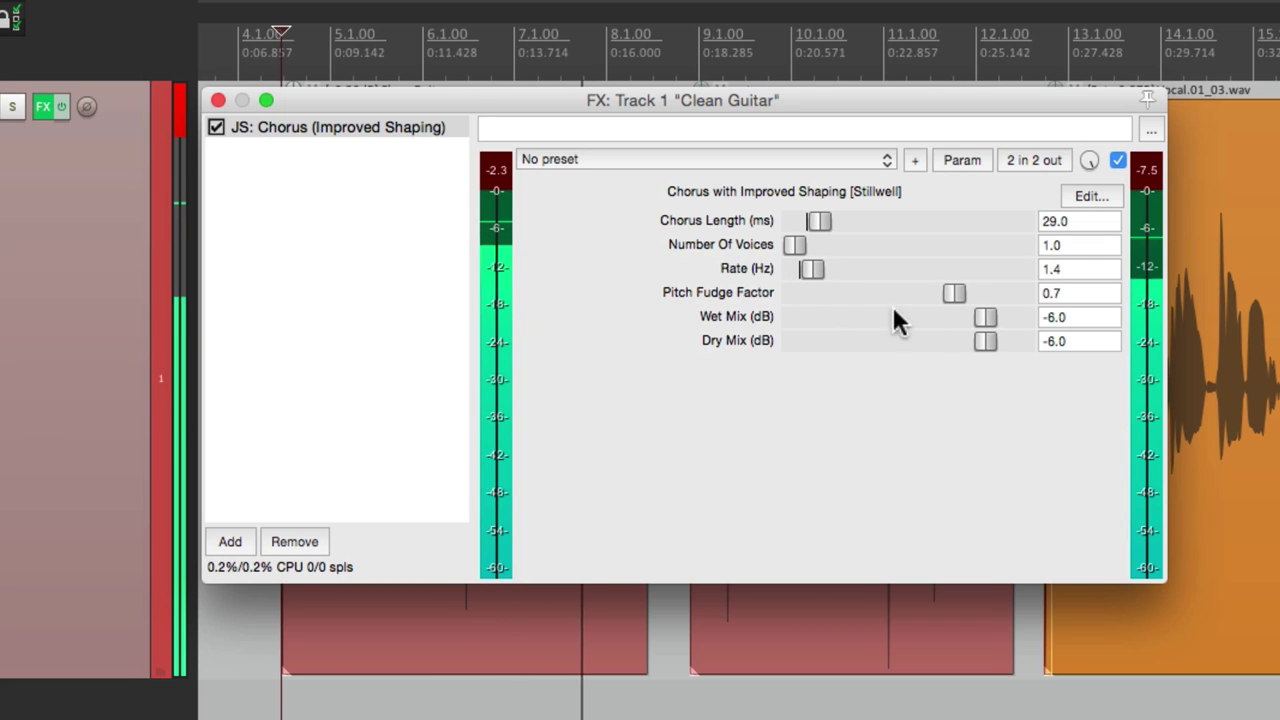
pyautogui.press('space')
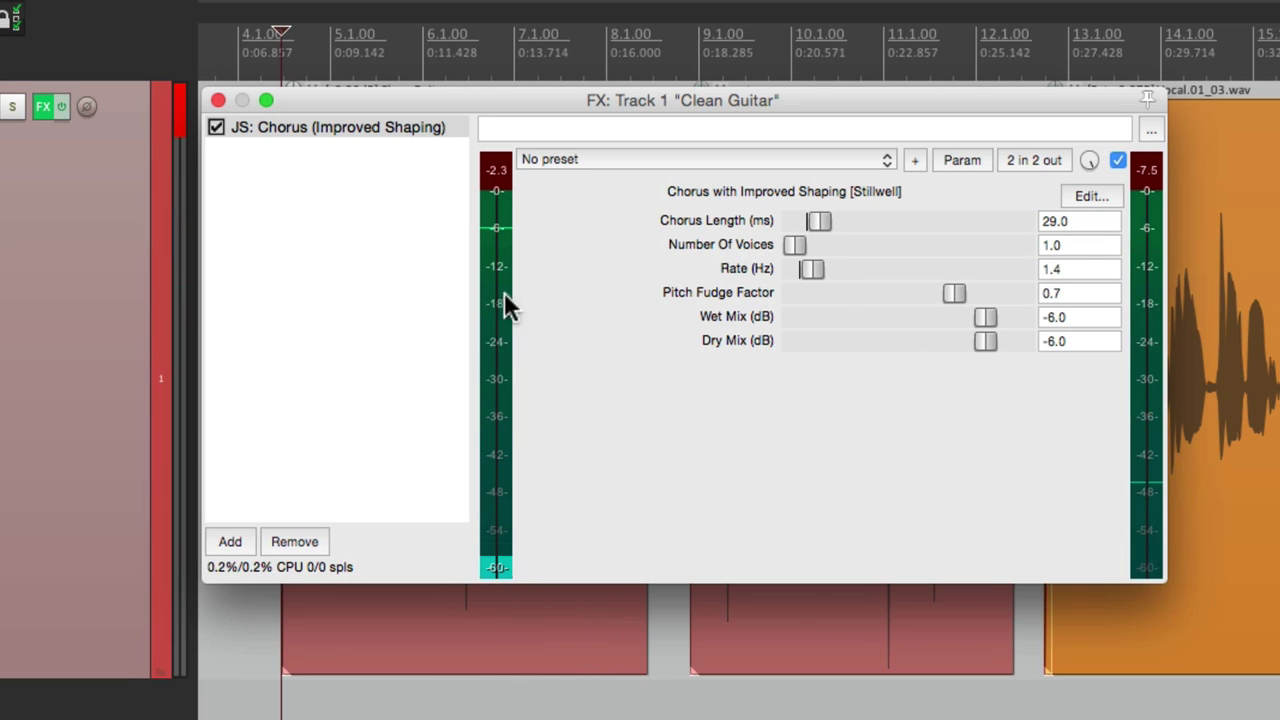
pyautogui.click(296, 540)
# Load JS: Ozzifier Chorus onto the Clean Guitar track.
pyautogui.click(231, 543)
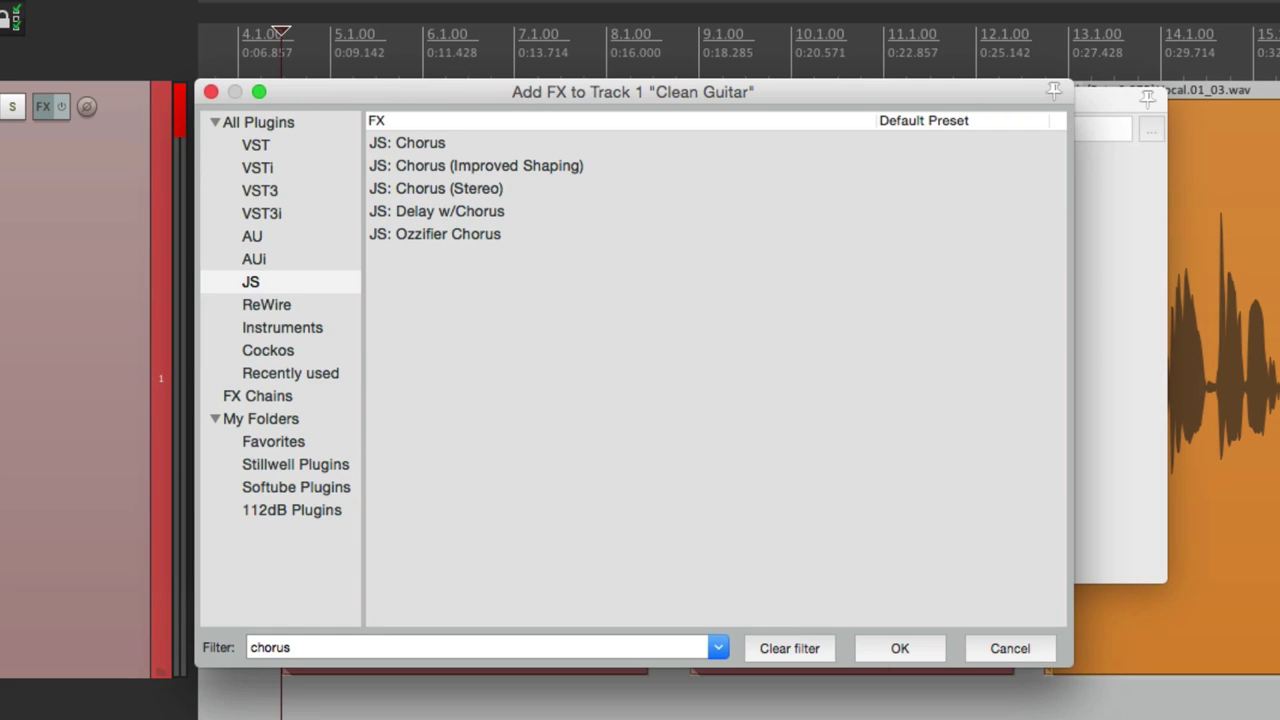
pyautogui.click(459, 236)
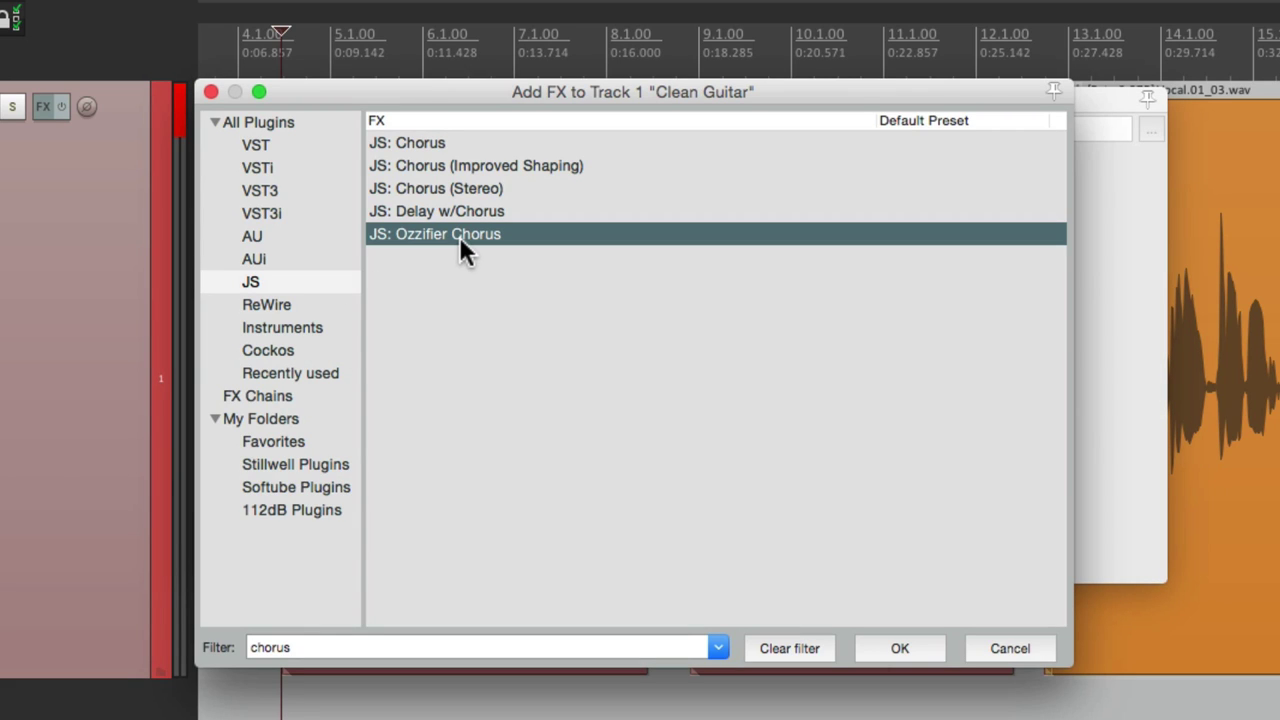
pyautogui.doubleClick(459, 236)
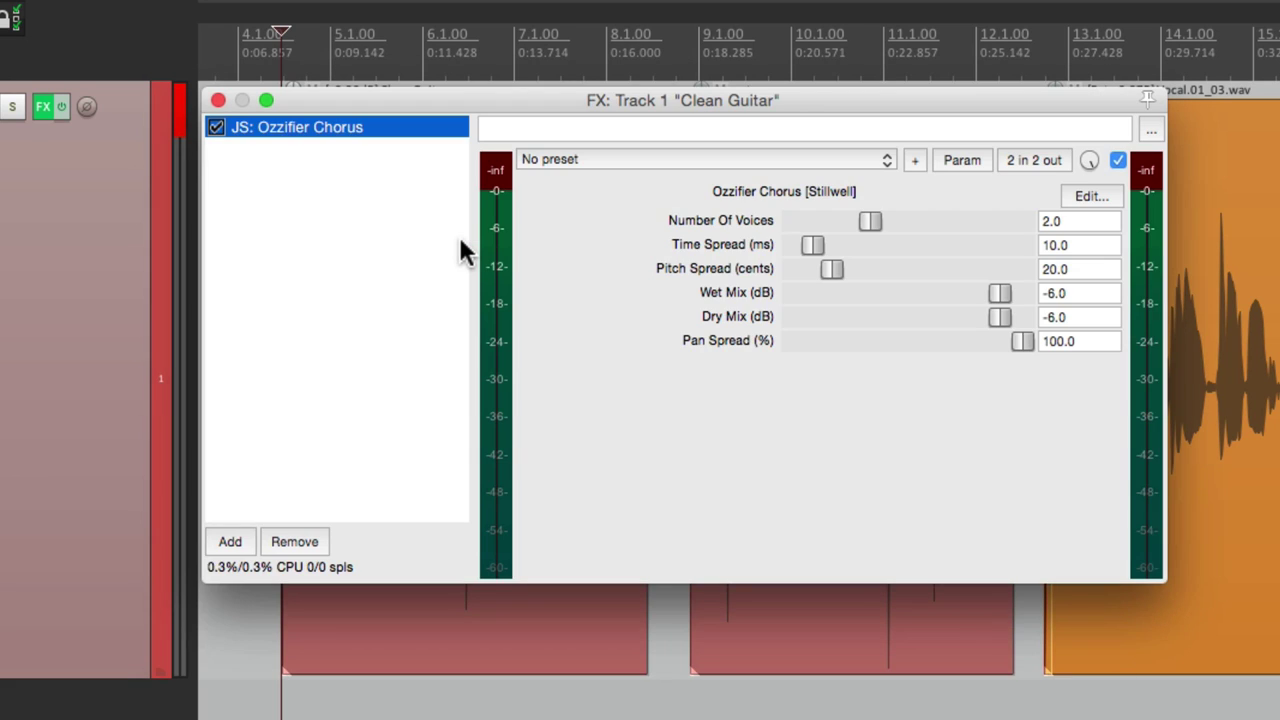
# Audition the Ozzifier Chorus, raising voices and time spread, then settling back on 2 voices.
pyautogui.press('space')
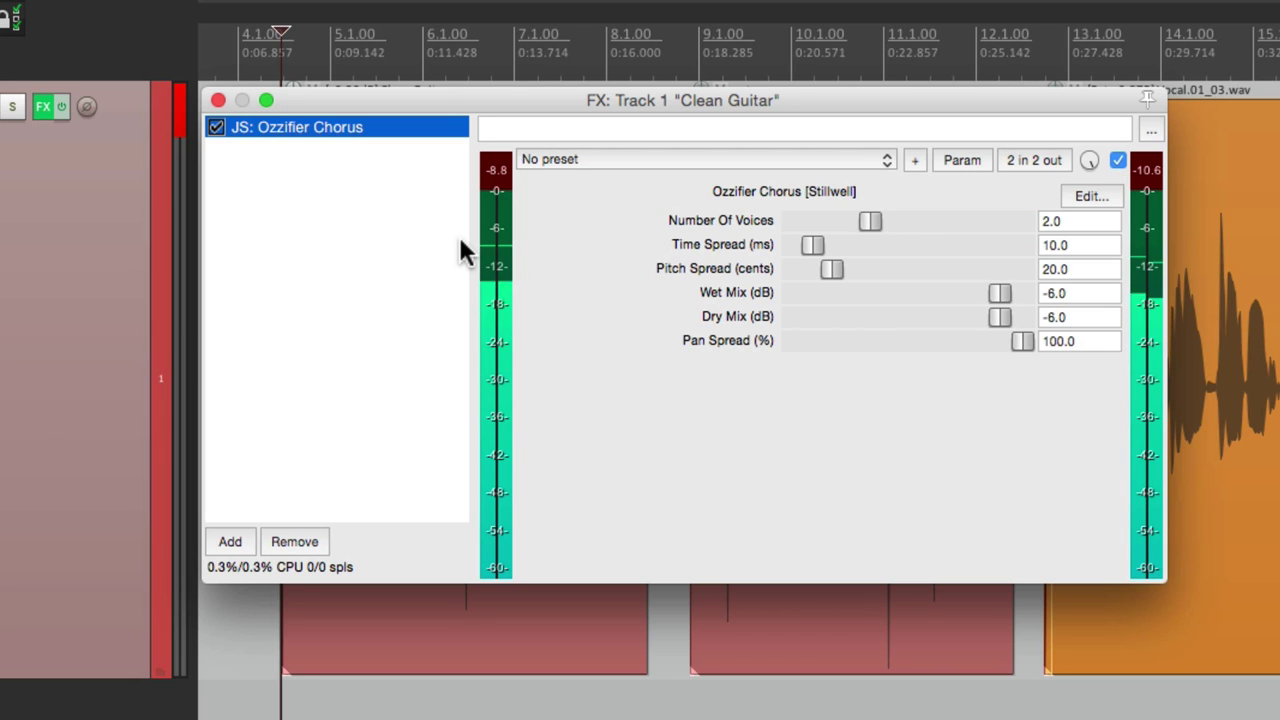
pyautogui.moveTo(870, 218); pyautogui.dragTo(955, 217)
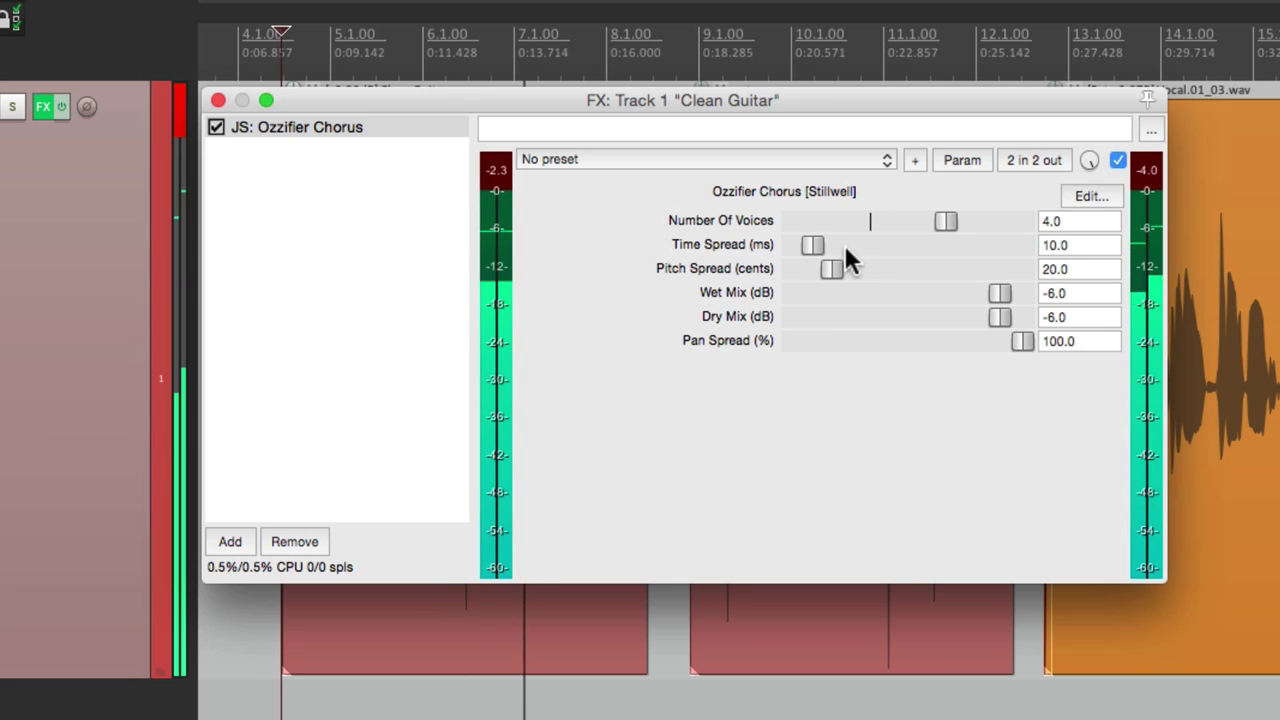
pyautogui.moveTo(816, 246); pyautogui.dragTo(829, 250)
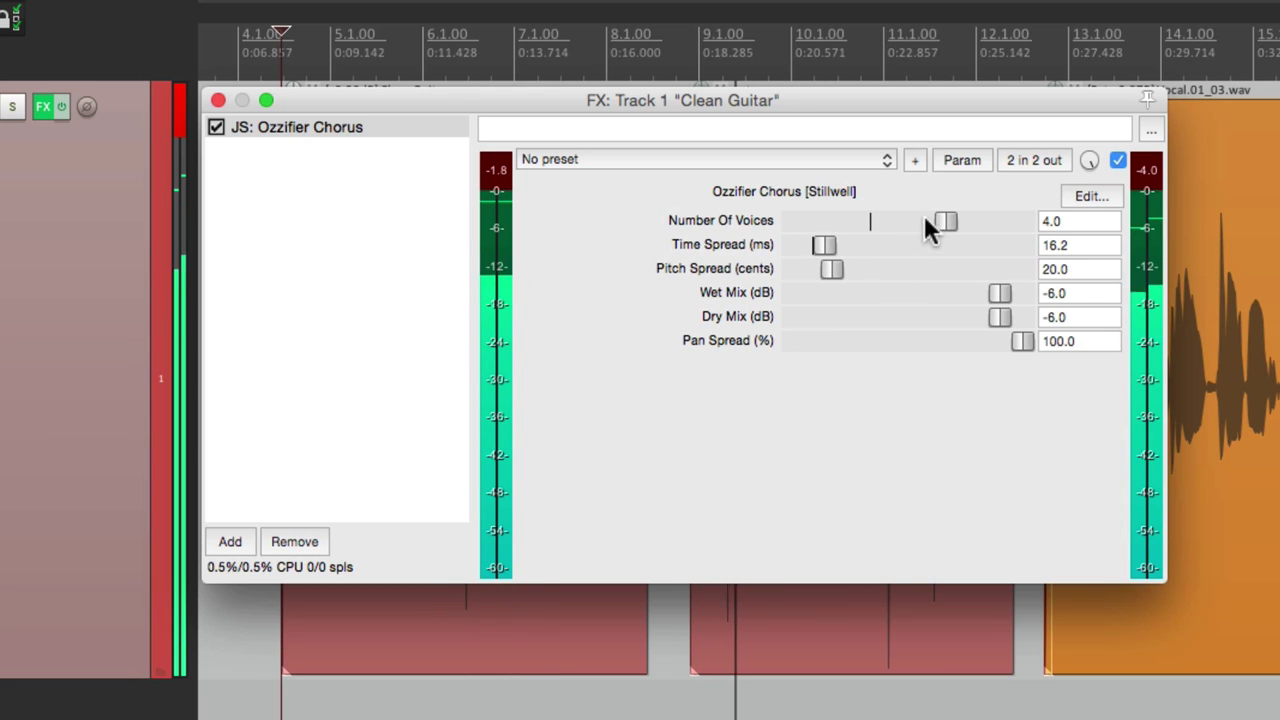
pyautogui.moveTo(924, 215); pyautogui.dragTo(853, 266)
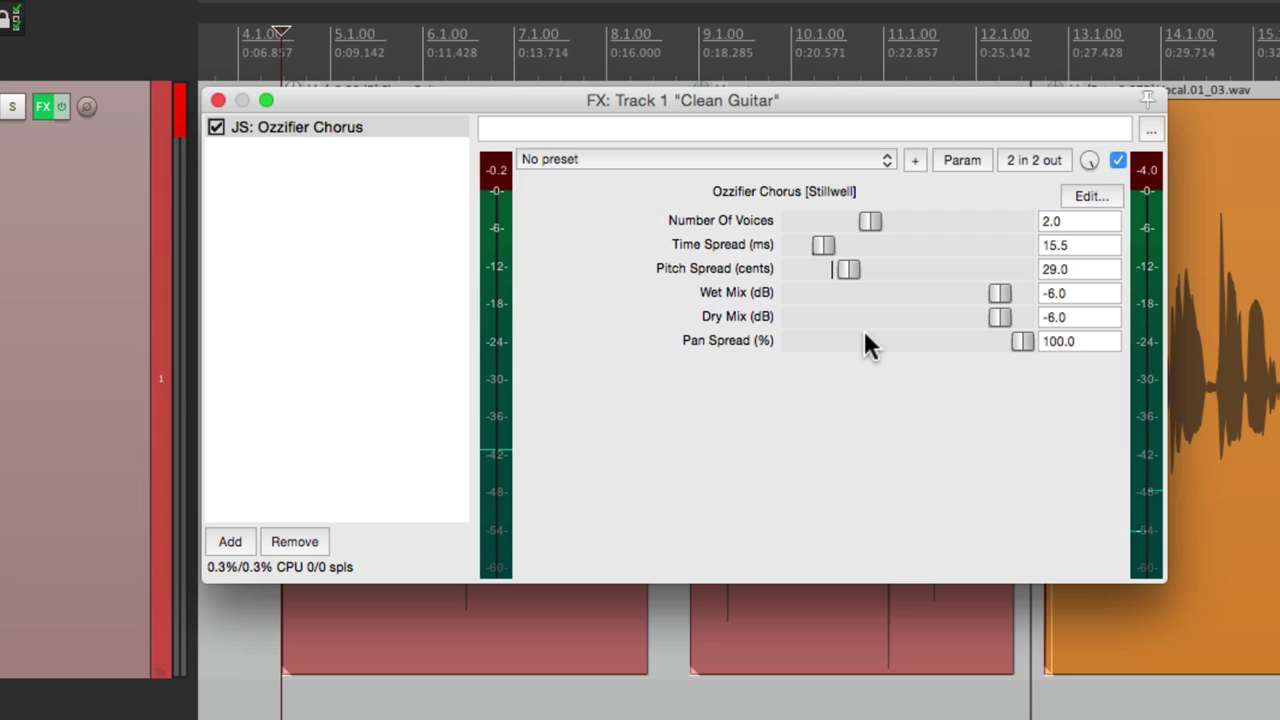
# Swap Ozzifier Chorus for JS: Flanger via the 'flanger' filter and drop its Length to 0.0 ms.
pyautogui.click(297, 541)
pyautogui.click(240, 542)
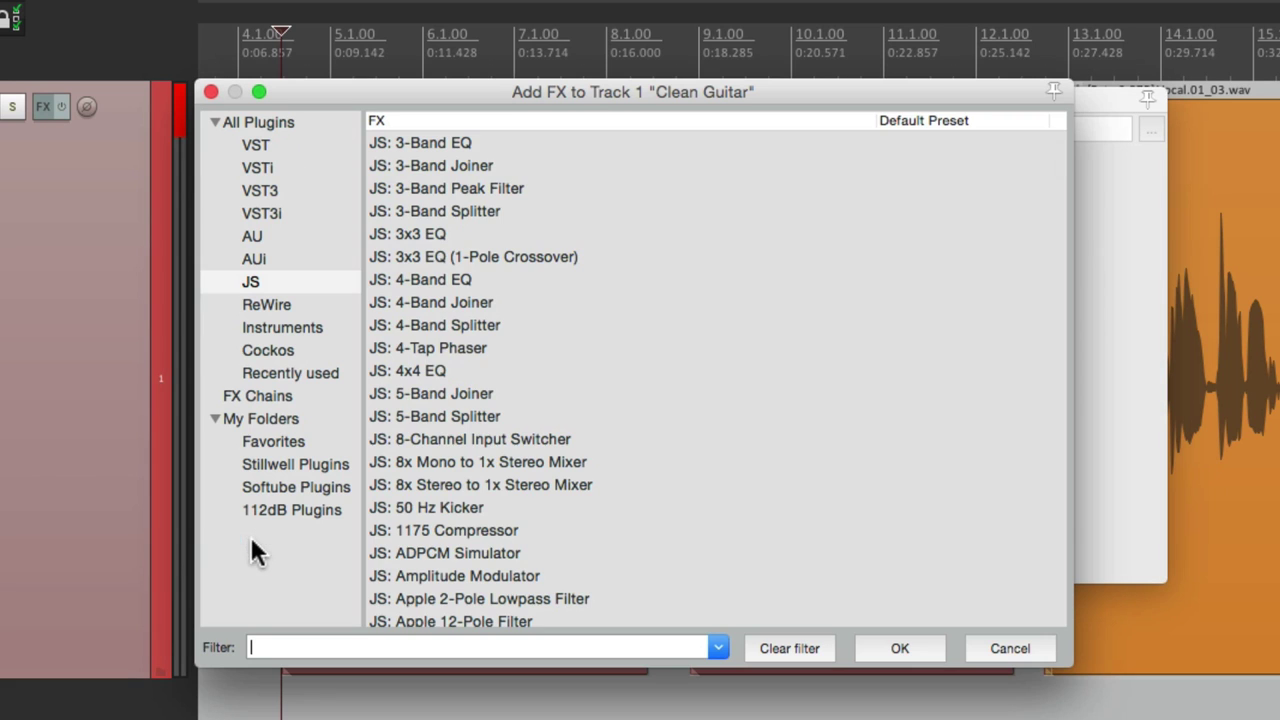
pyautogui.write('flanger')
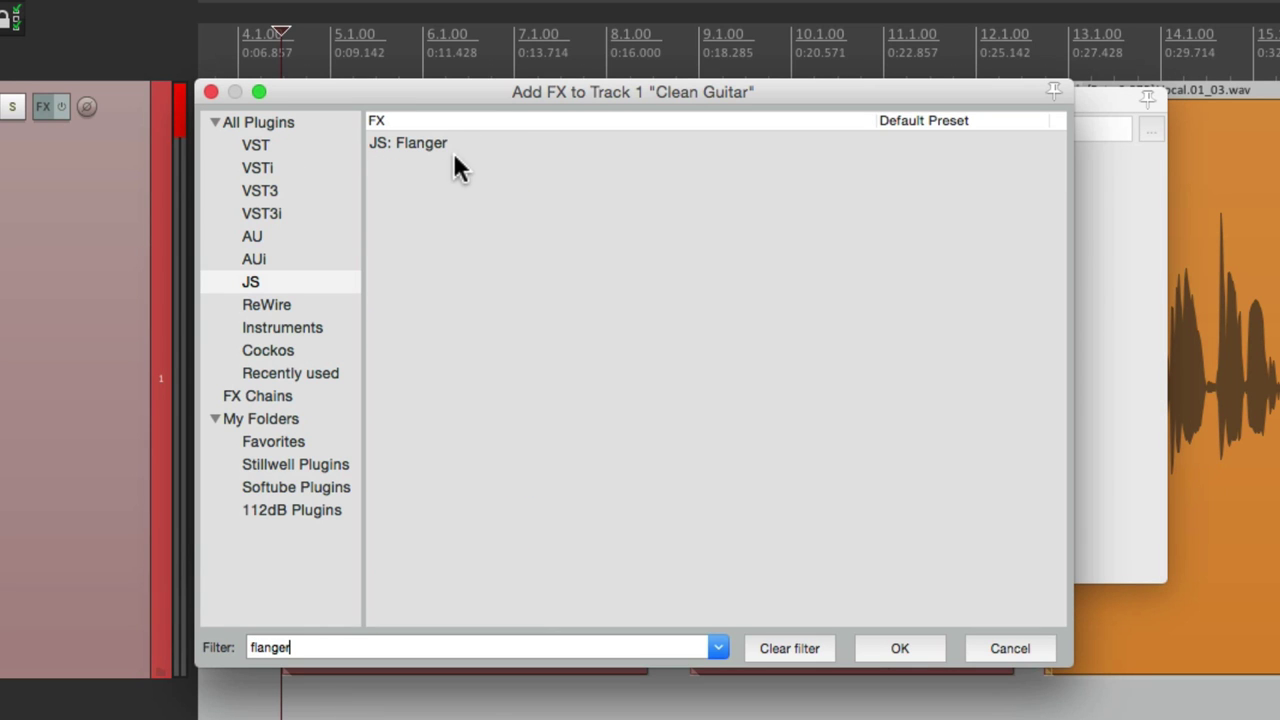
pyautogui.press('Return')
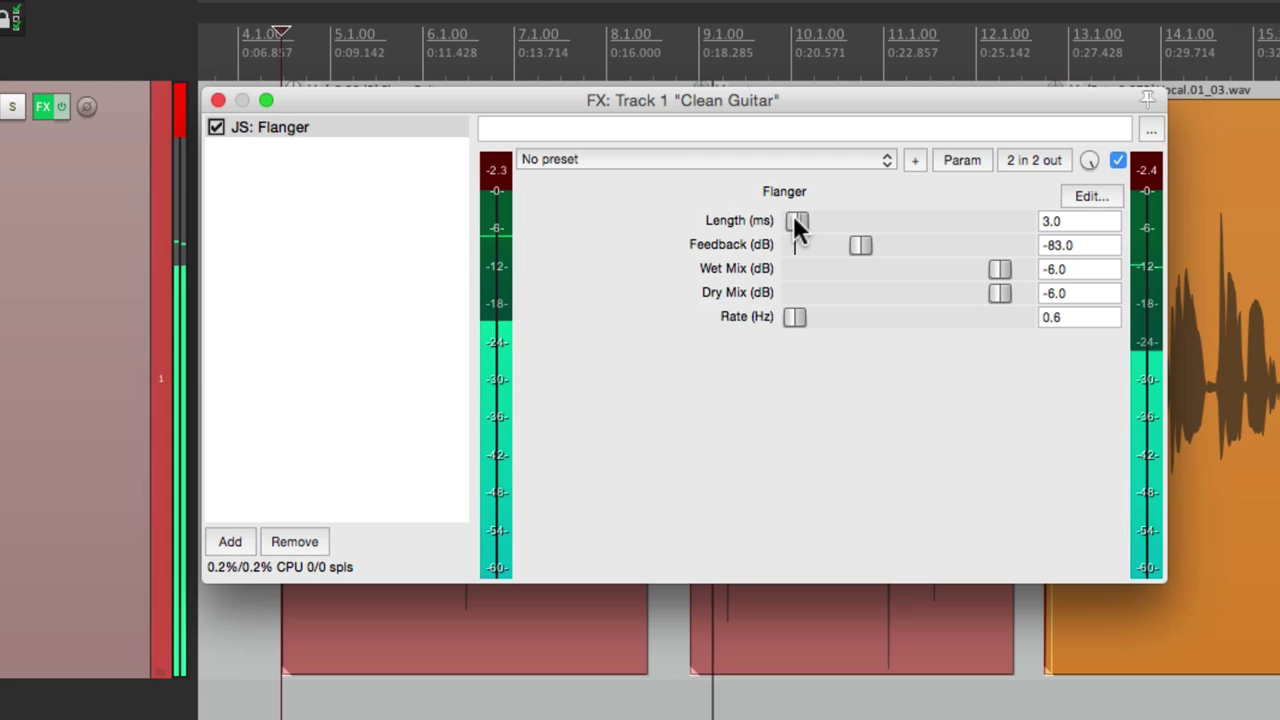
pyautogui.moveTo(793, 218); pyautogui.dragTo(790, 217)
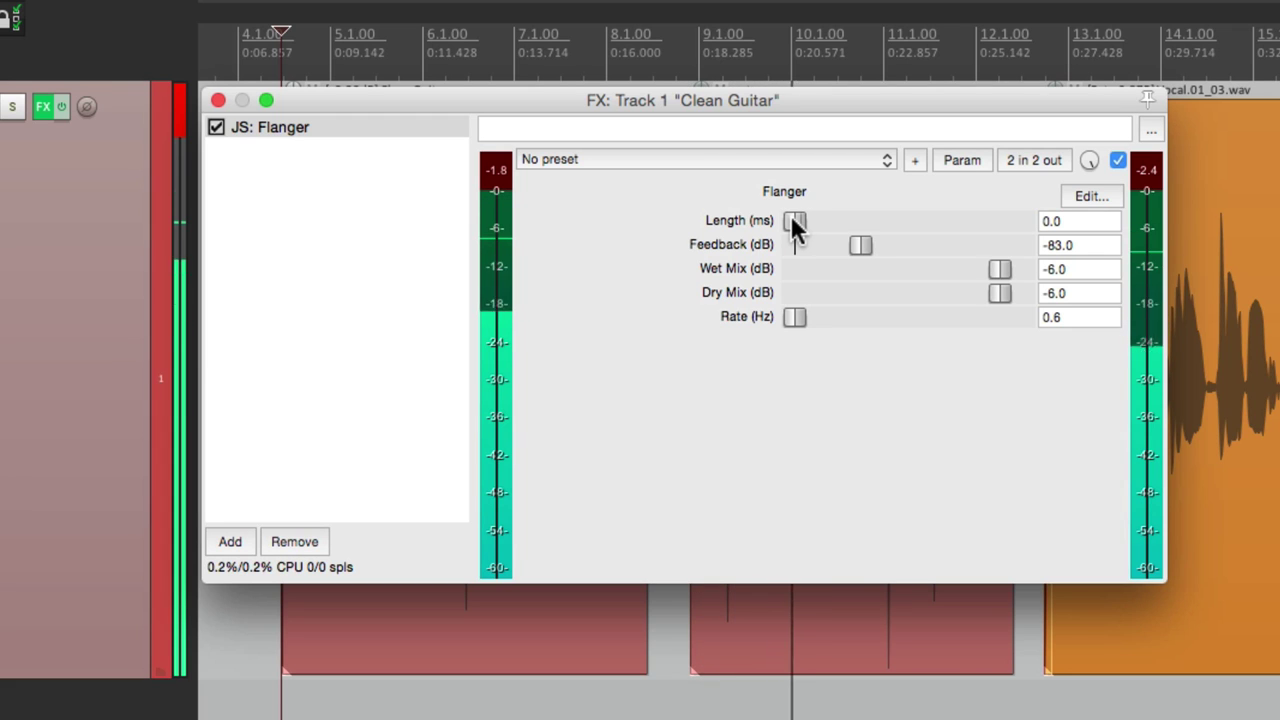